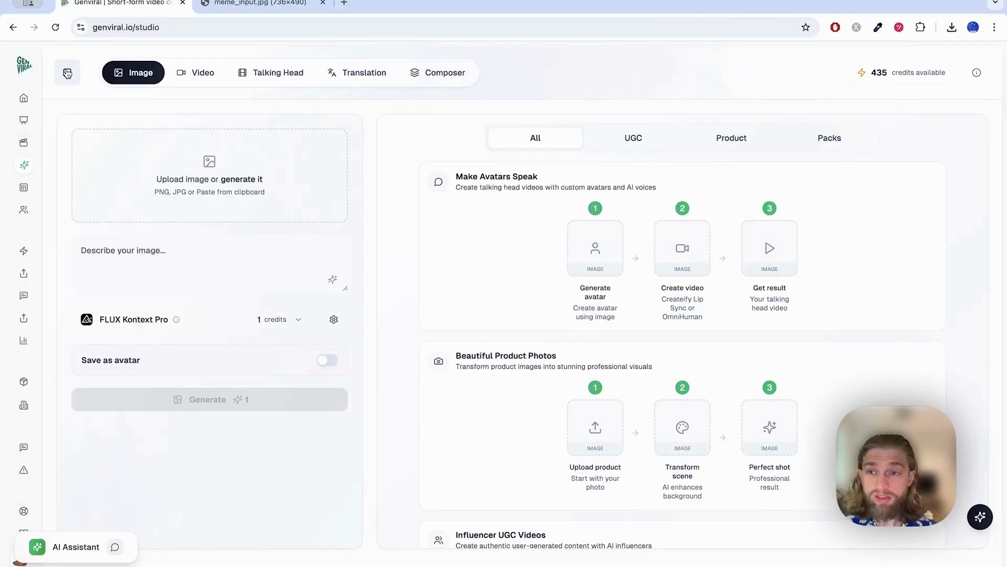
Step: Change the image model from FLUX Kontext Pro to Nano Banana (2 credits per generation)
click(68, 74)
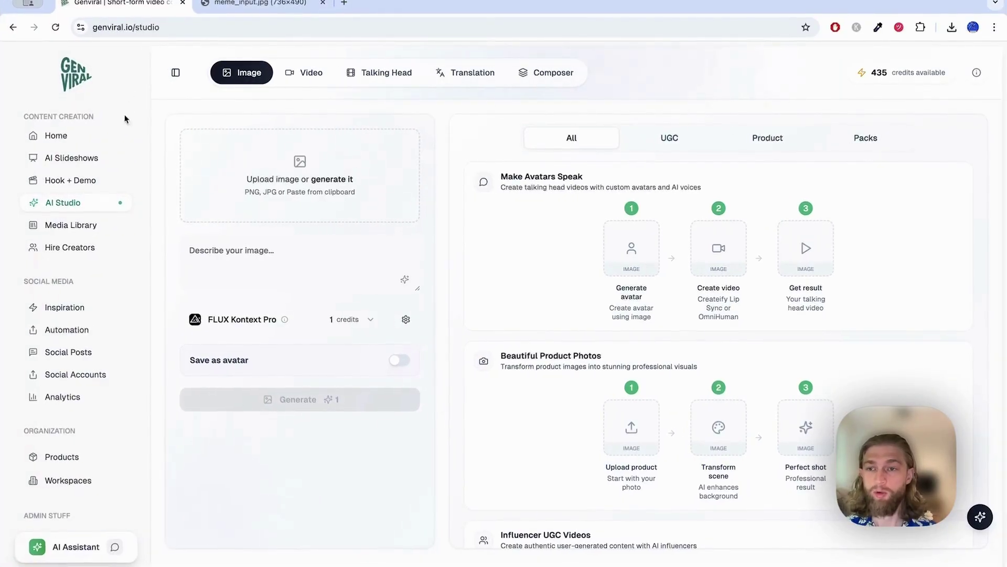
click(177, 72)
click(204, 325)
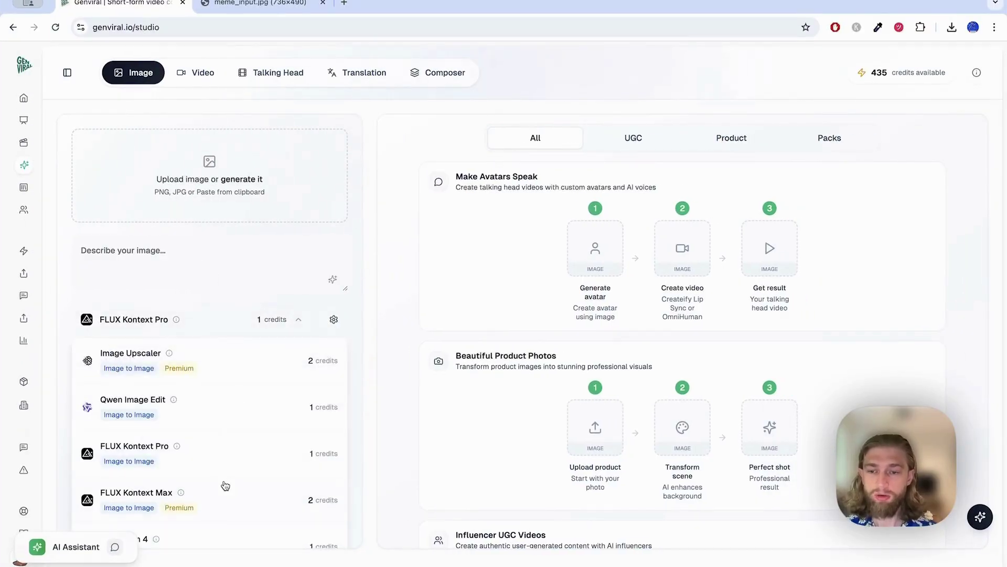
scroll(225, 485, down, 4)
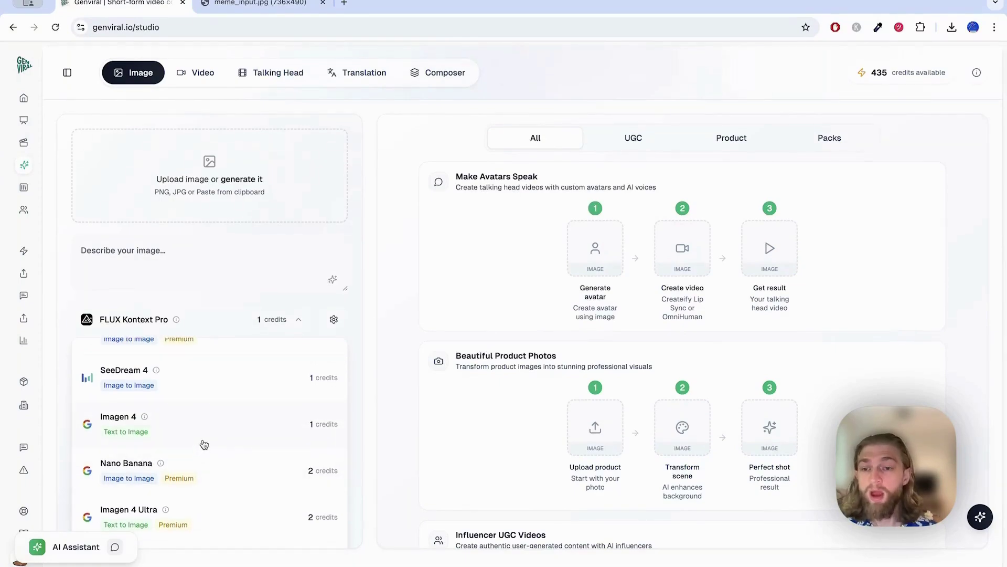
scroll(204, 444, up, 4)
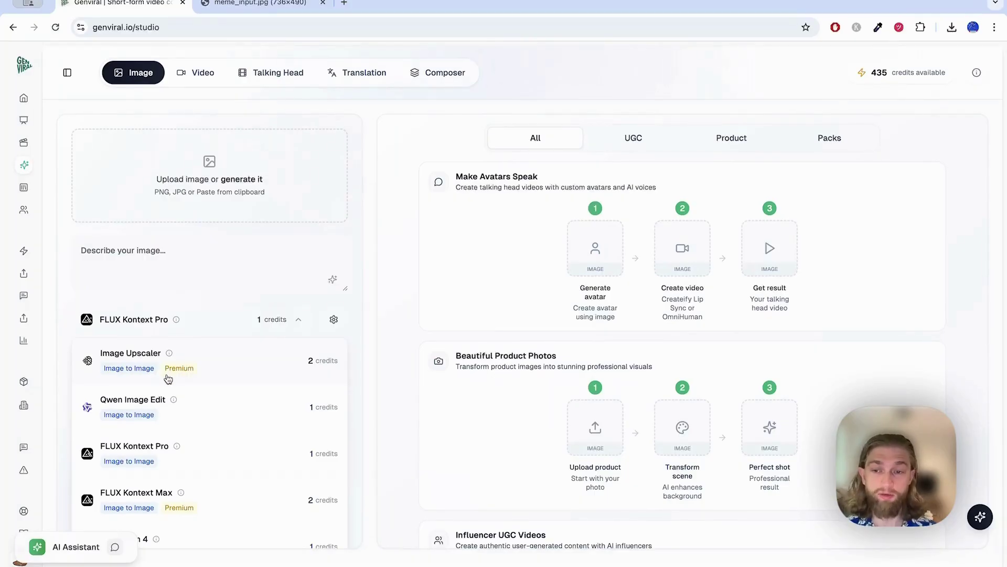
scroll(229, 429, down, 1)
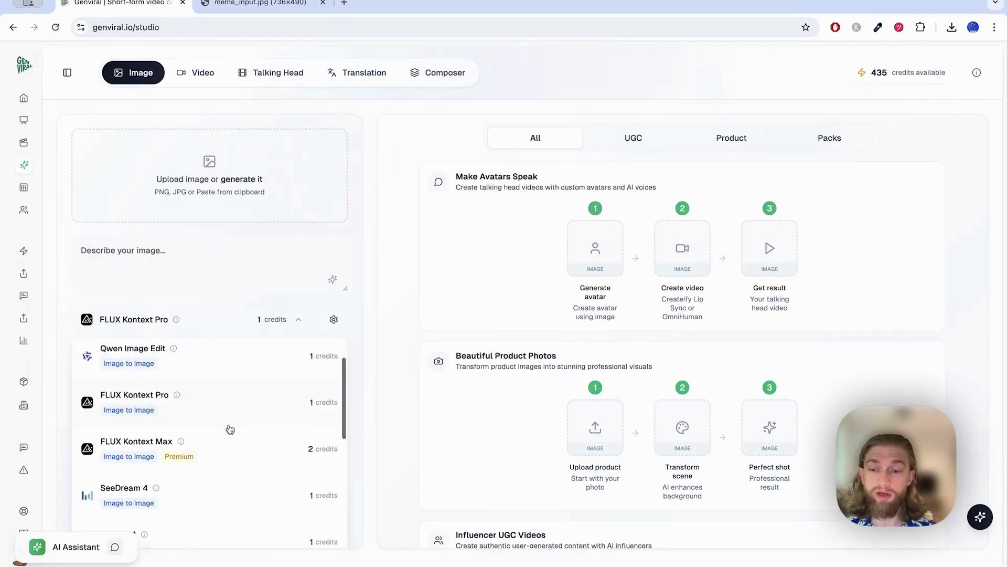
scroll(229, 429, down, 3)
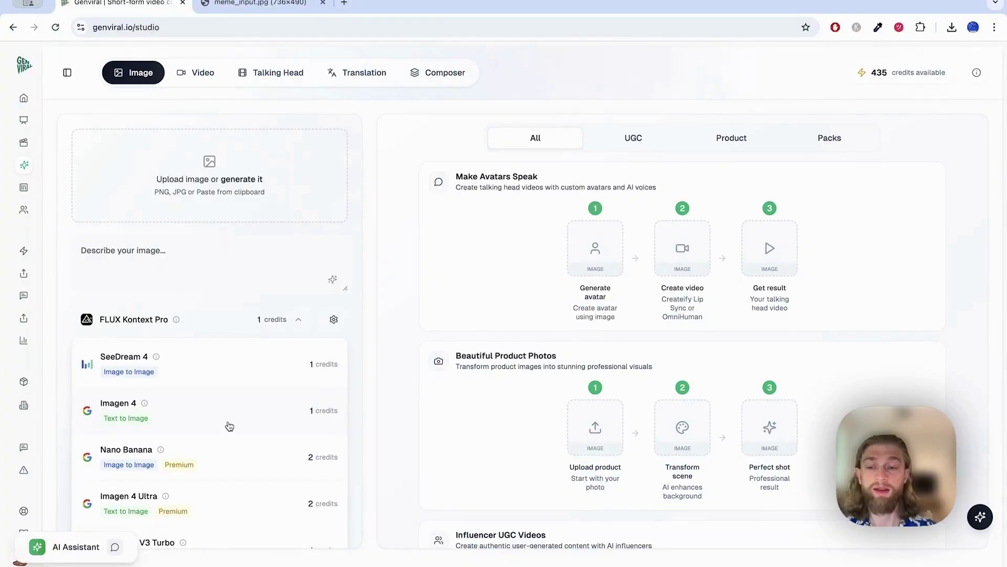
click(222, 452)
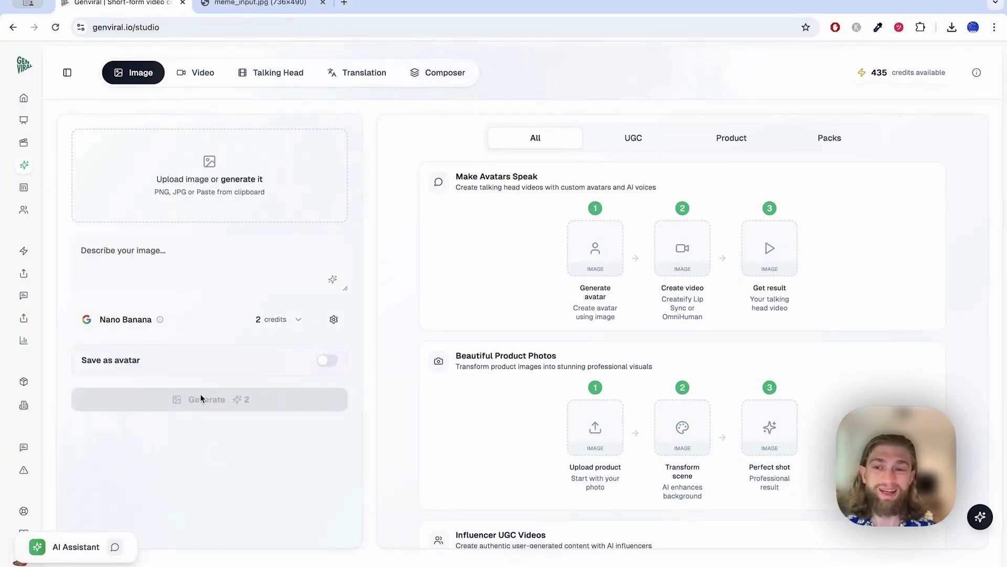
Step: Attach the distracted-boyfriend meme from Uploads as the input image and focus the description box
click(242, 205)
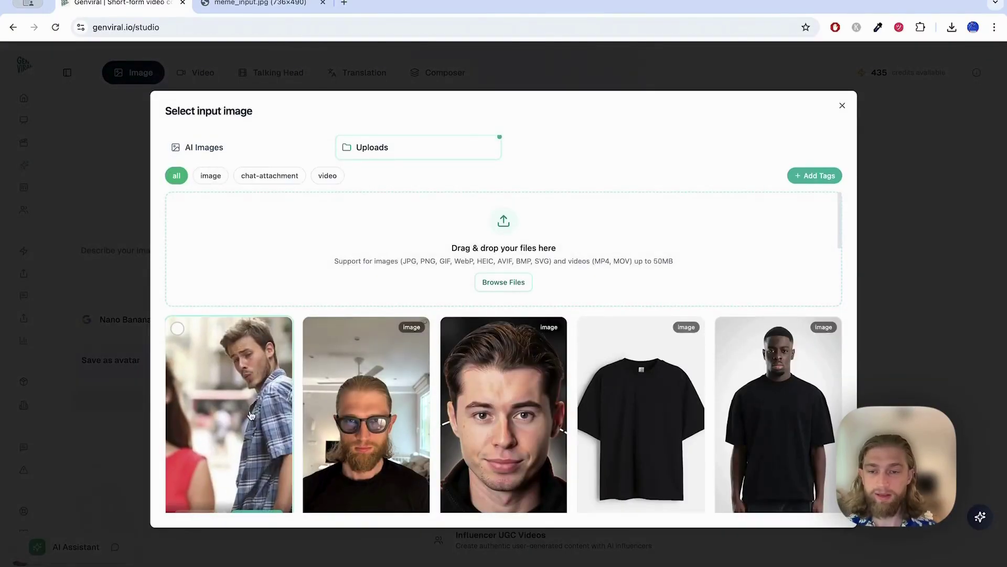
scroll(251, 416, down, 1)
click(217, 452)
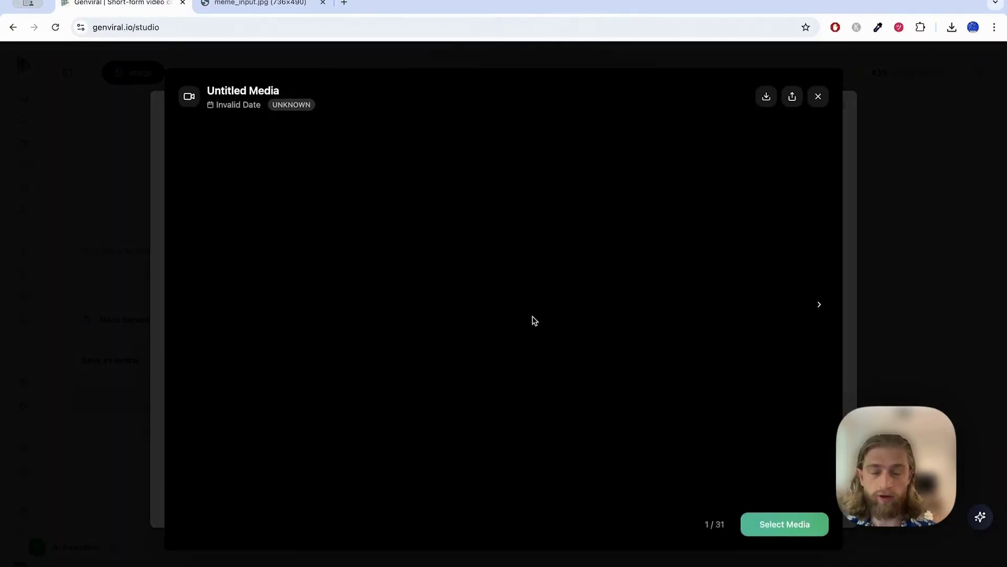
click(801, 533)
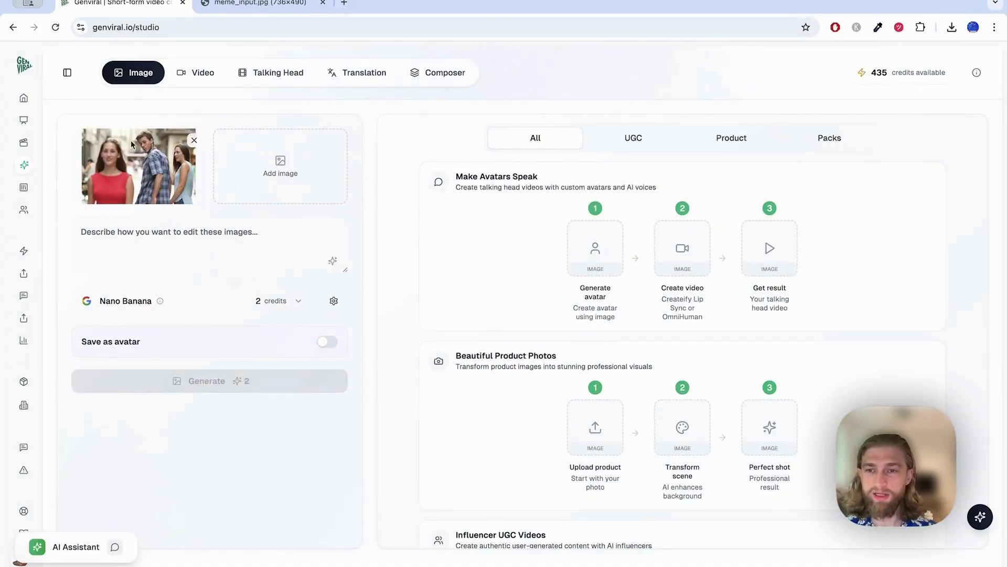
click(168, 225)
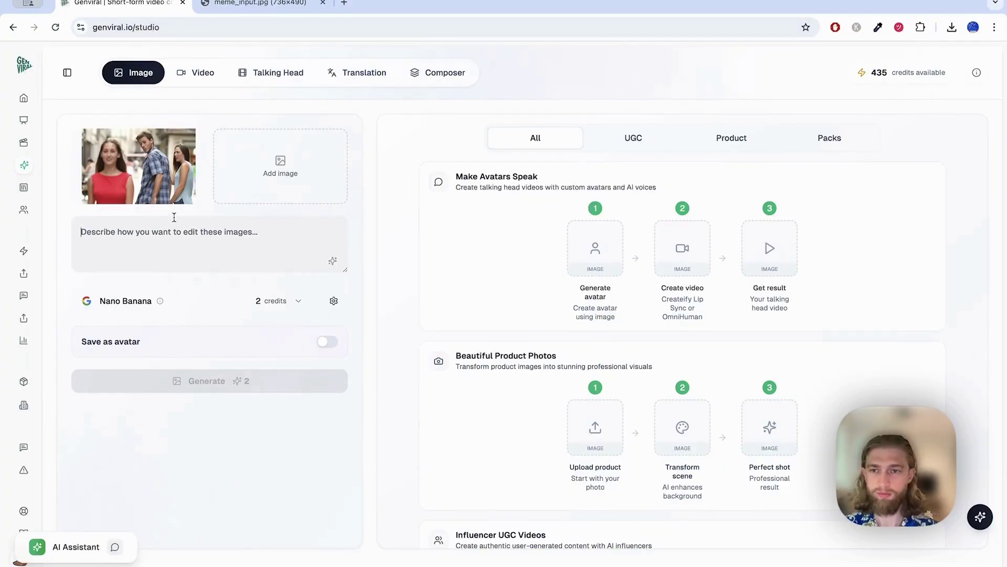
Step: Type a prompt asking to swap the guy and right-hand girl, the guy glaring angrily
text(please)
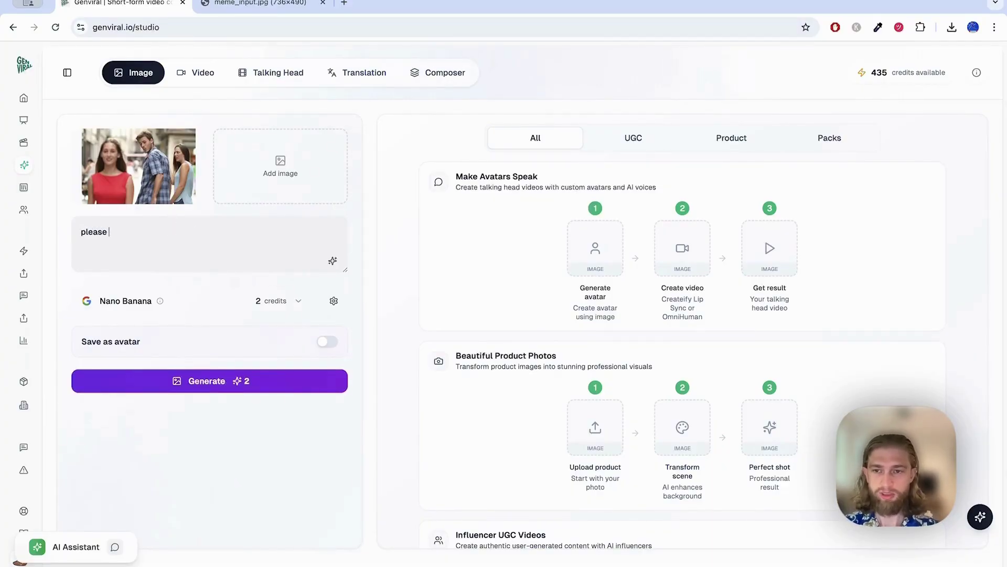
text( switch )
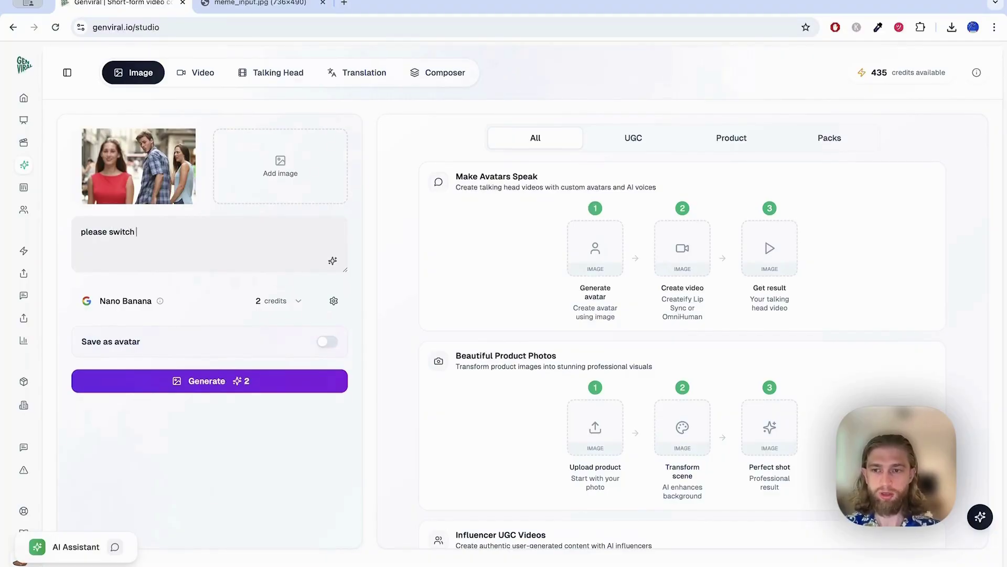
text(out the )
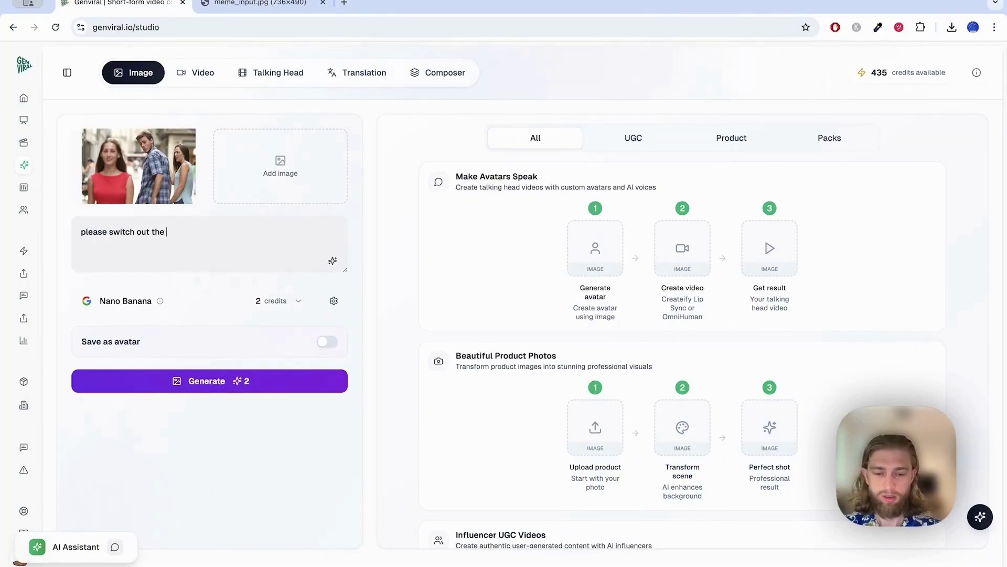
text(giuy a)
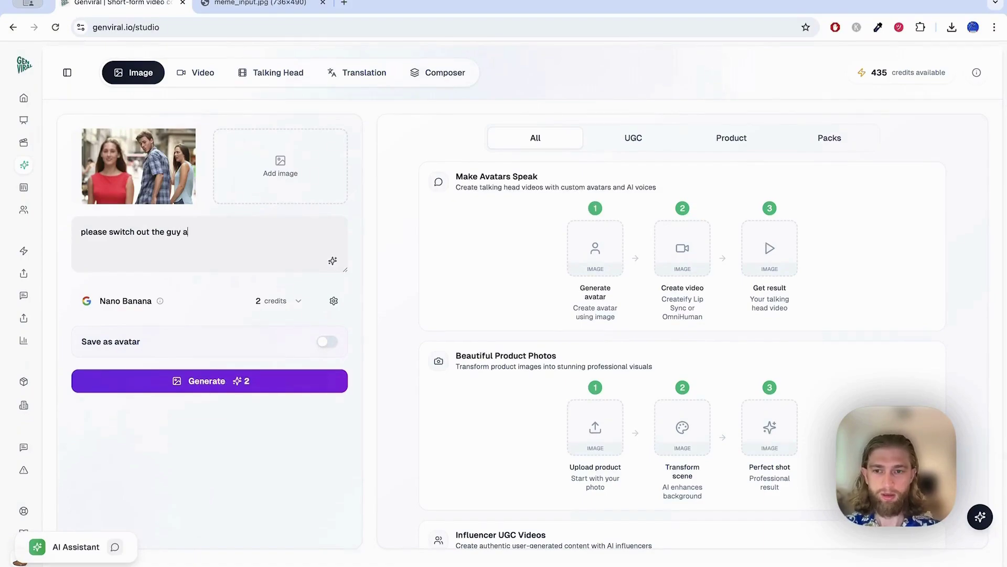
text(nd the girl o)
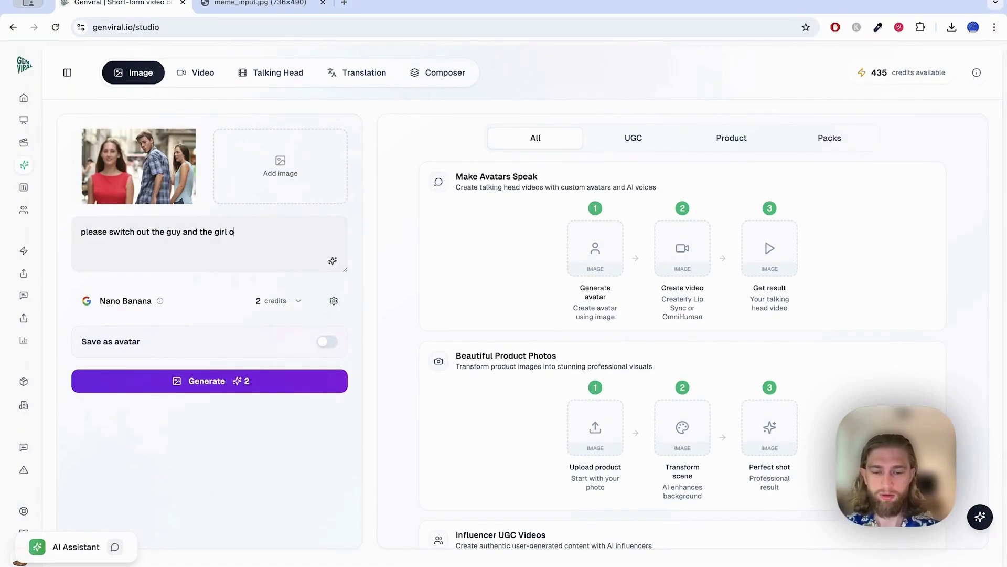
text(n the right. the )
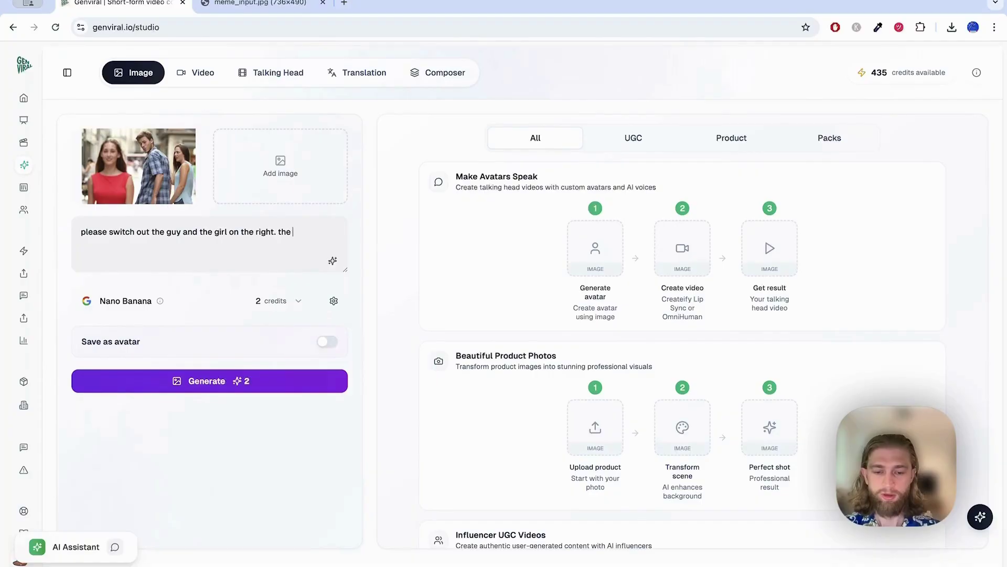
text(guy now loo)
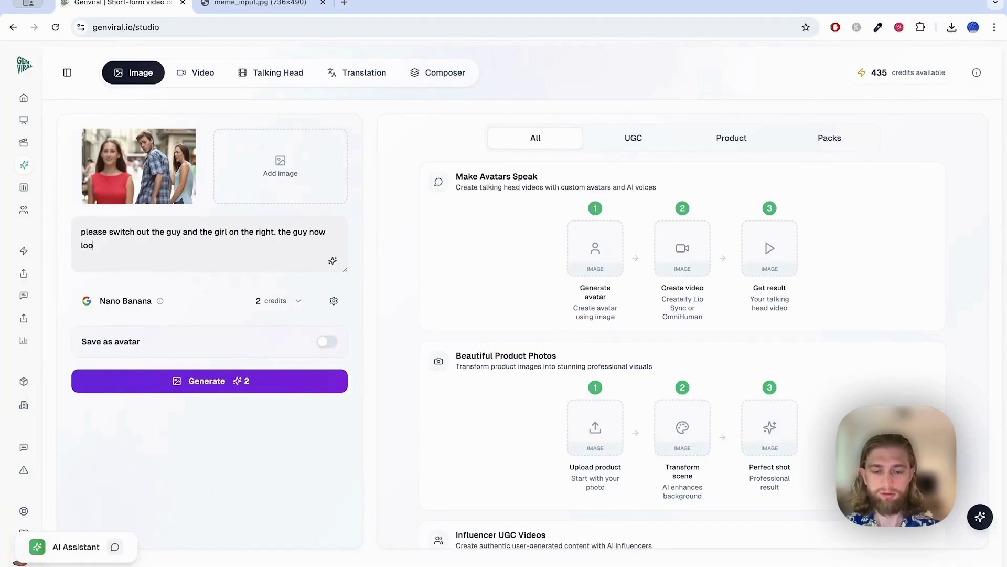
text(ks angrily a)
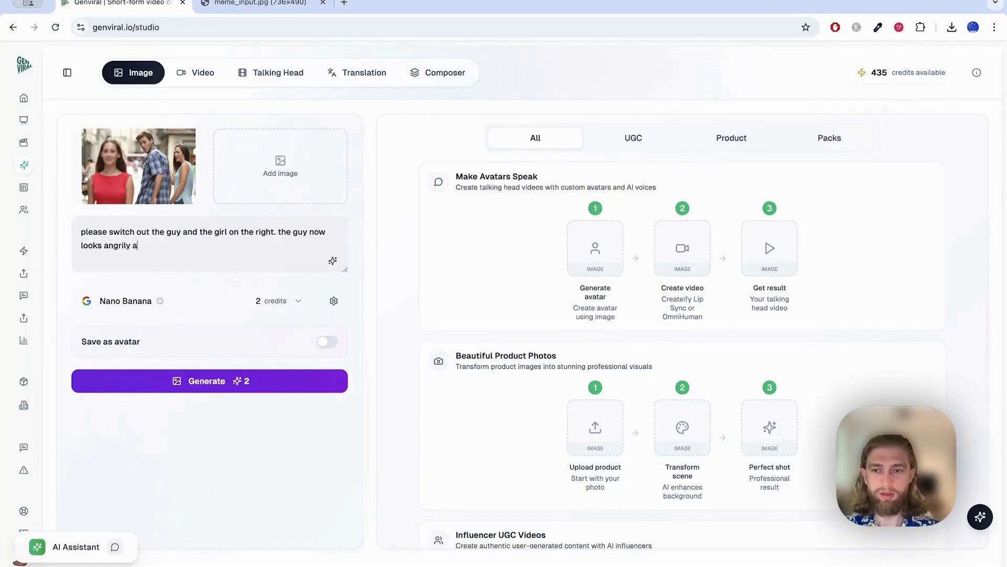
text(t the girl in the b)
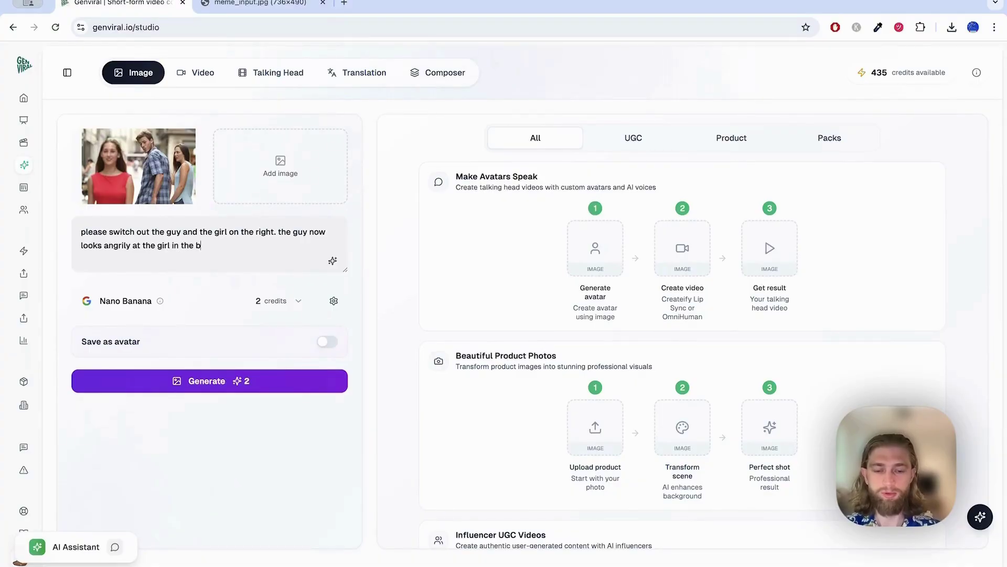
text(lue shirt for l)
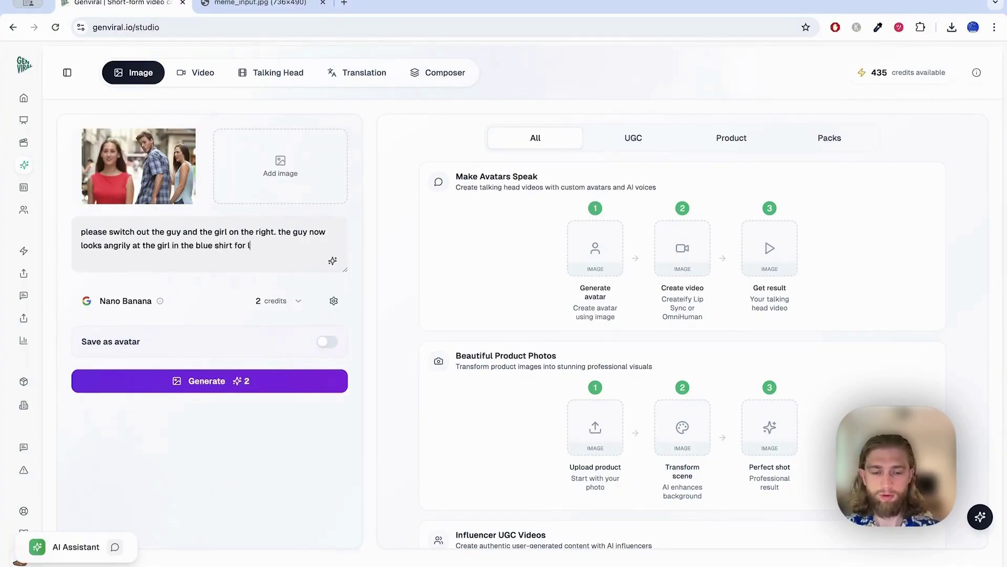
text(ooking at the gir)
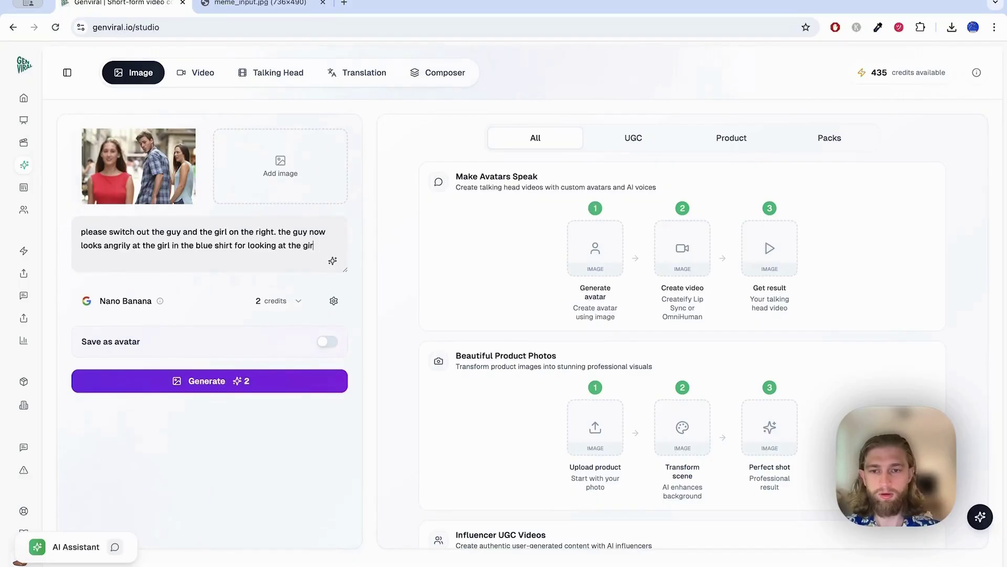
text(l in the red shirt)
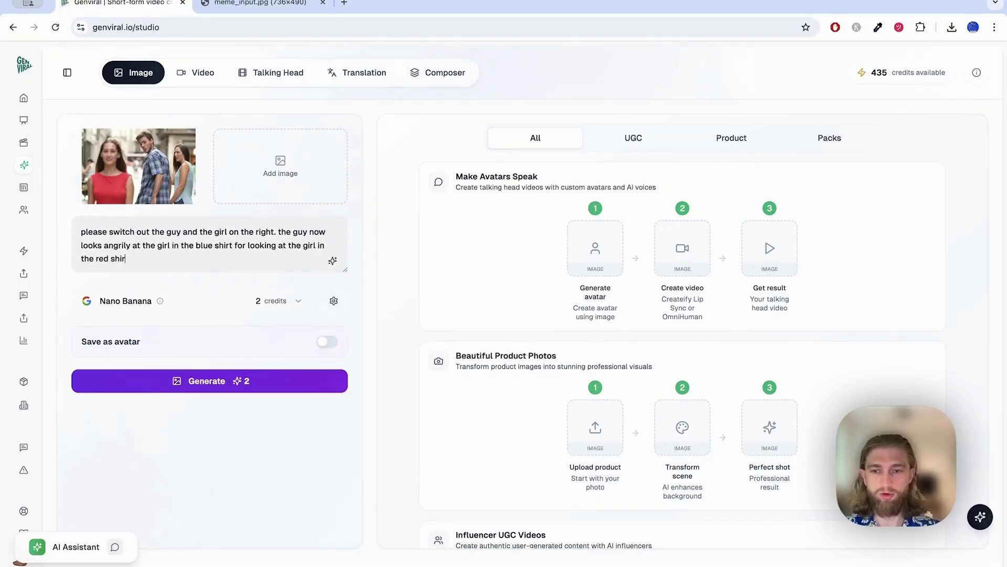
Step: Generate the Nano Banana edit and open the Ready result in the preview
click(191, 381)
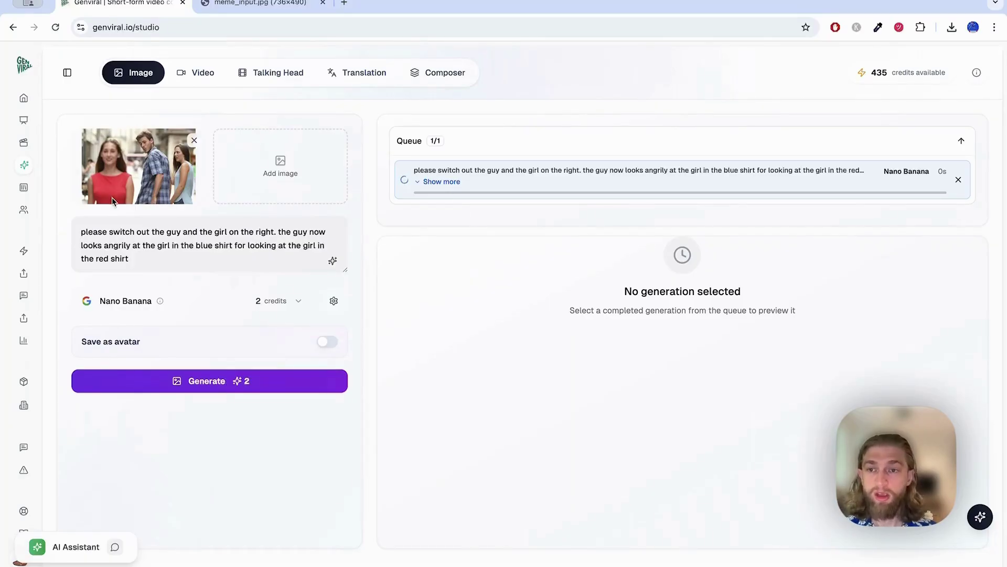
click(520, 188)
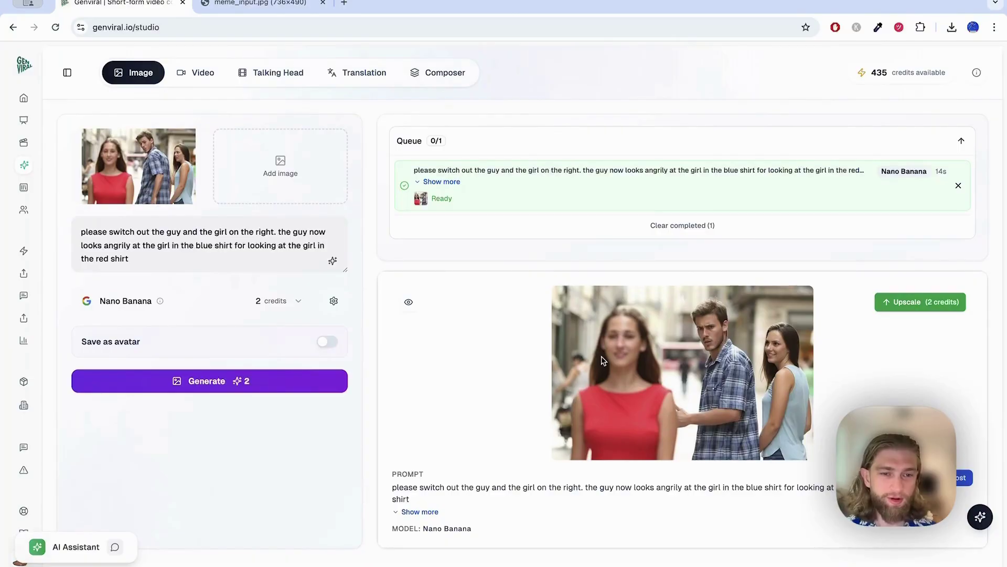
click(411, 302)
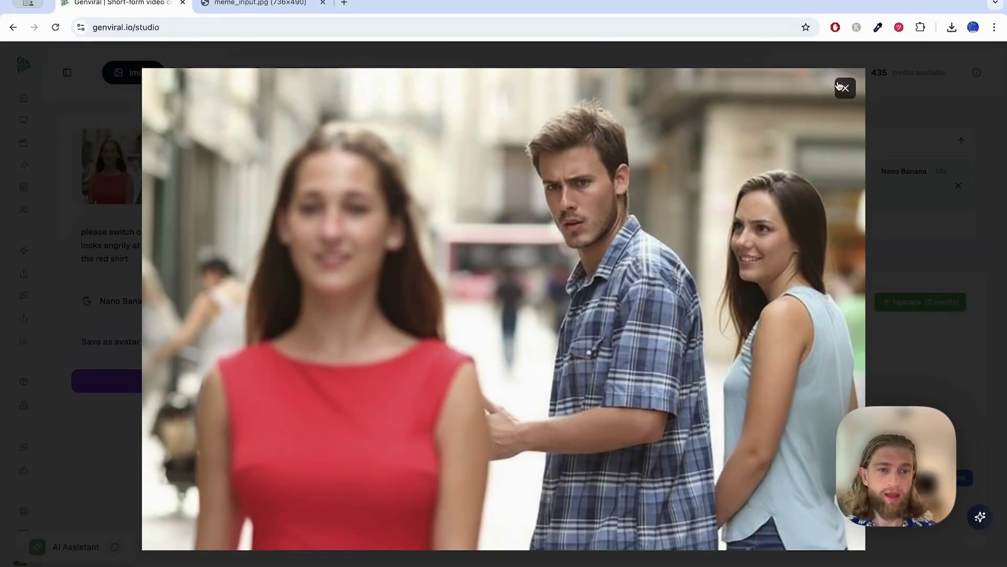
click(845, 91)
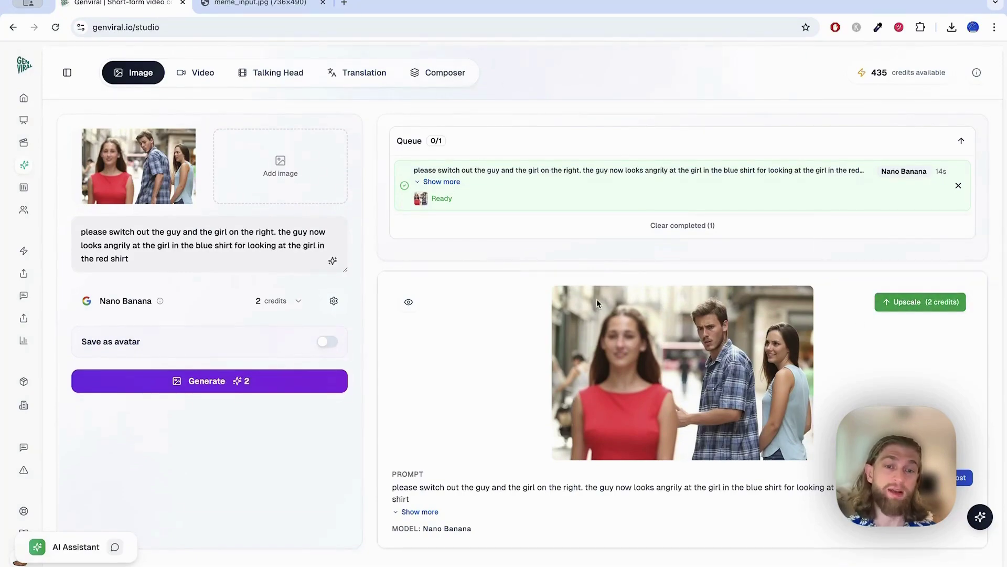
Step: Reload the studio and select the generated meme from AI Images as input
click(320, 25)
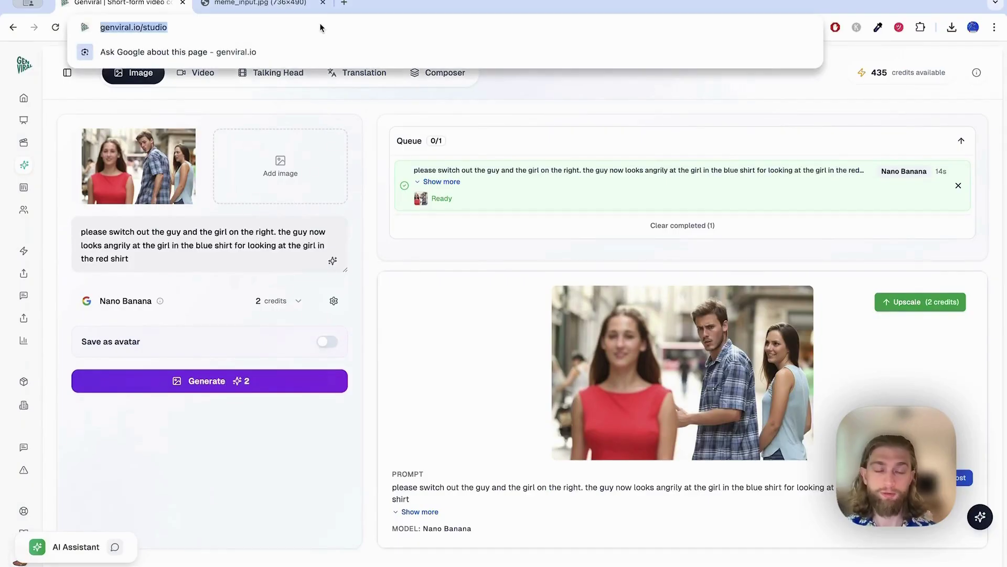
key(Return)
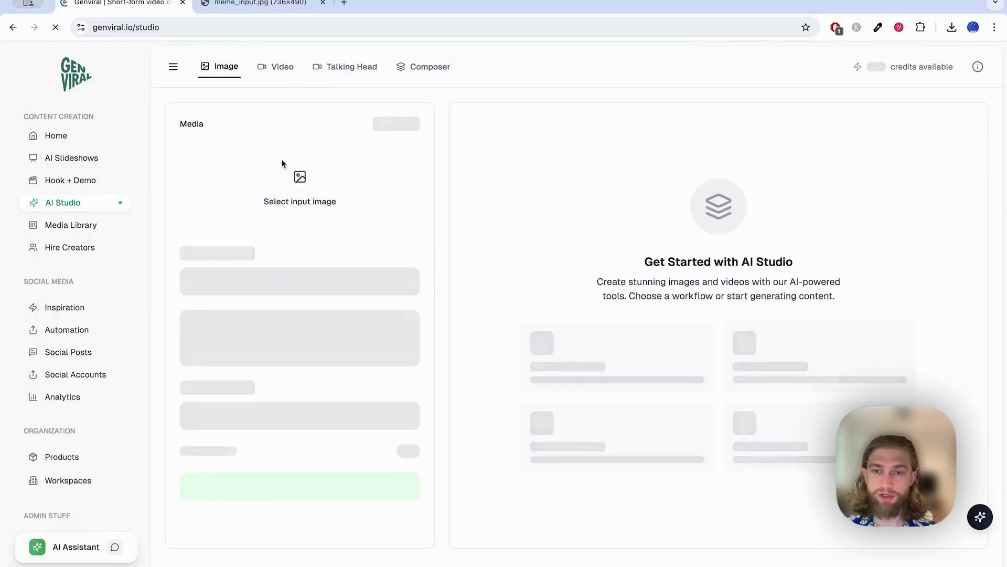
click(215, 187)
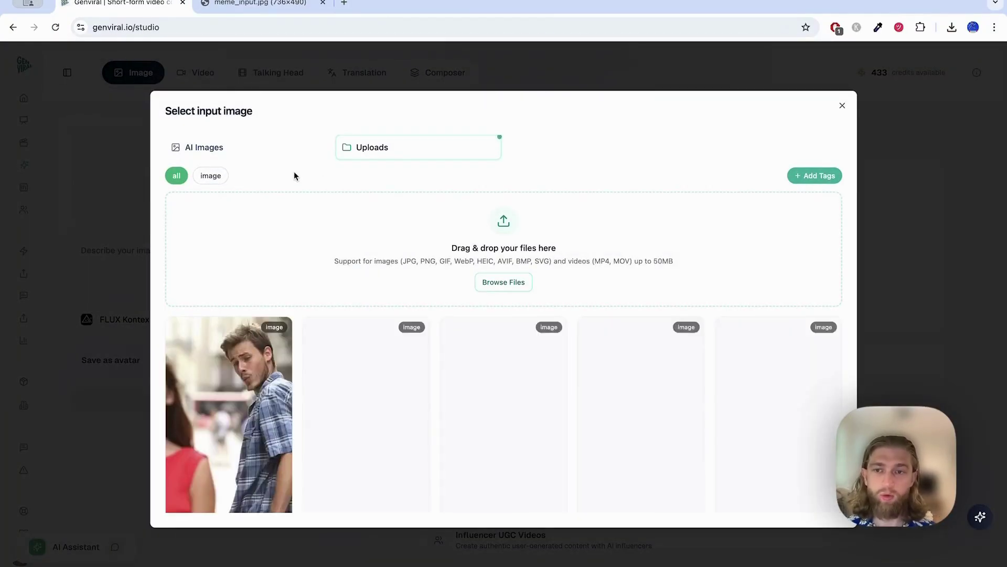
click(238, 157)
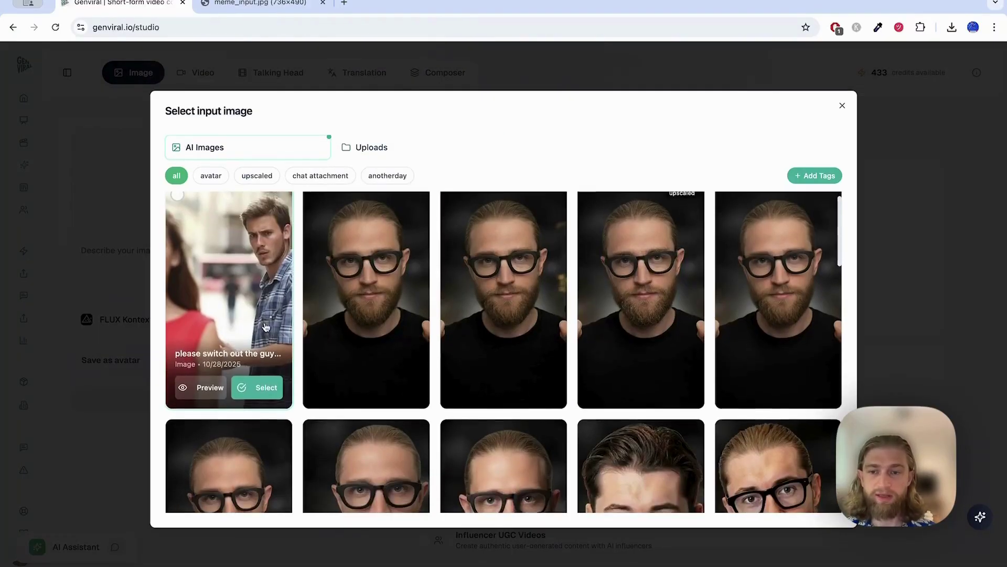
scroll(268, 388, down, 1)
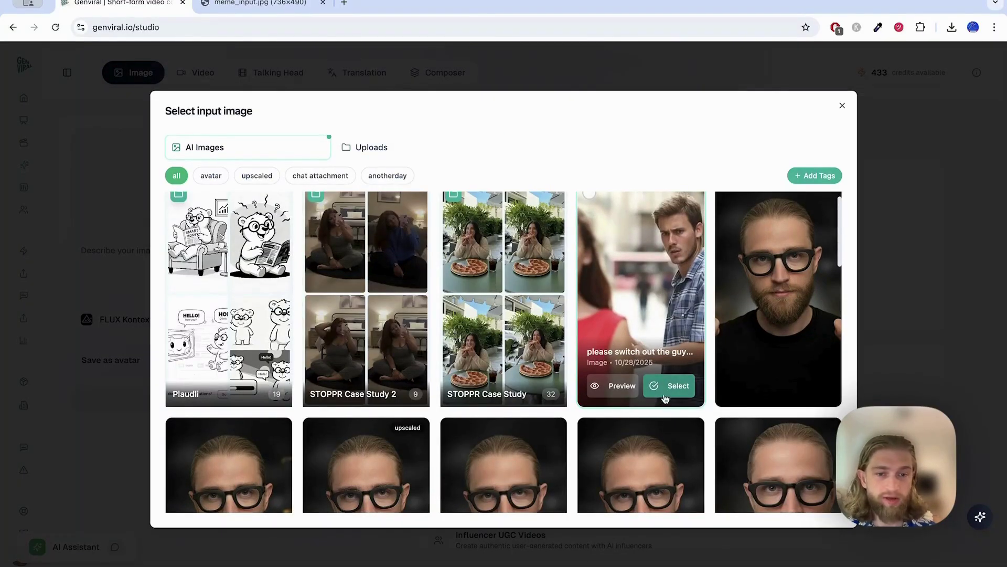
click(669, 388)
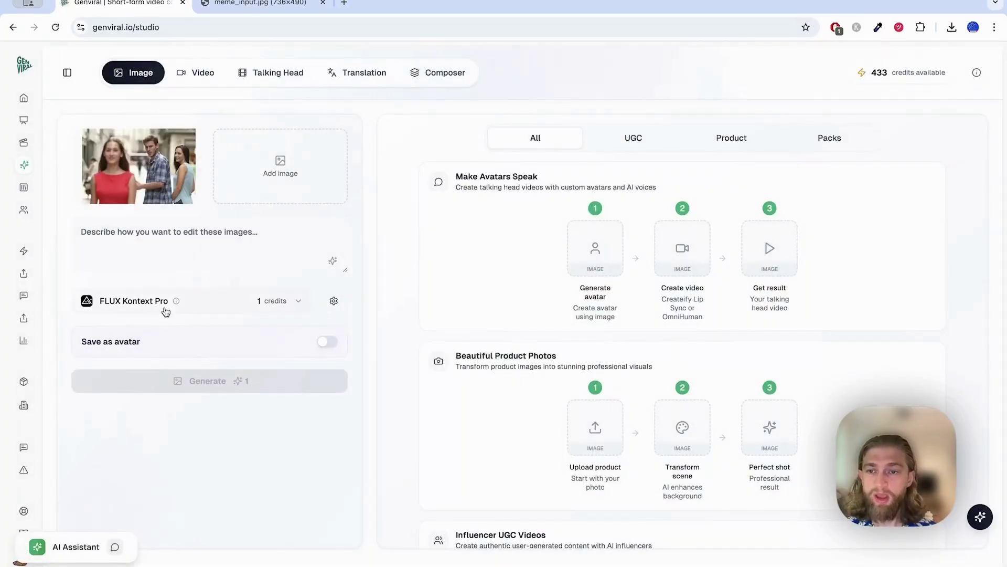
Step: Choose Image Upscaler (1 credit) and check its Advanced upscaling factor options
click(198, 302)
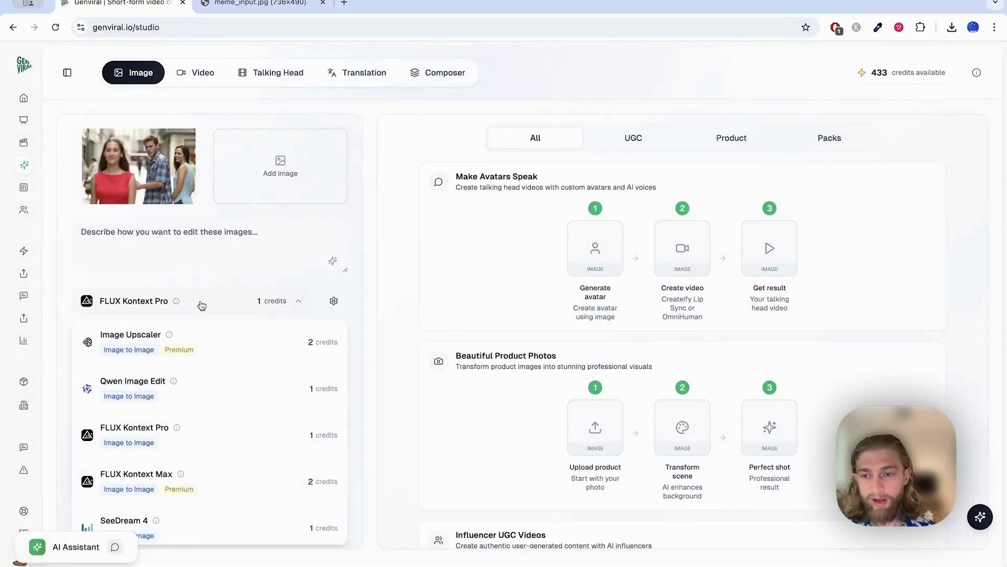
click(181, 354)
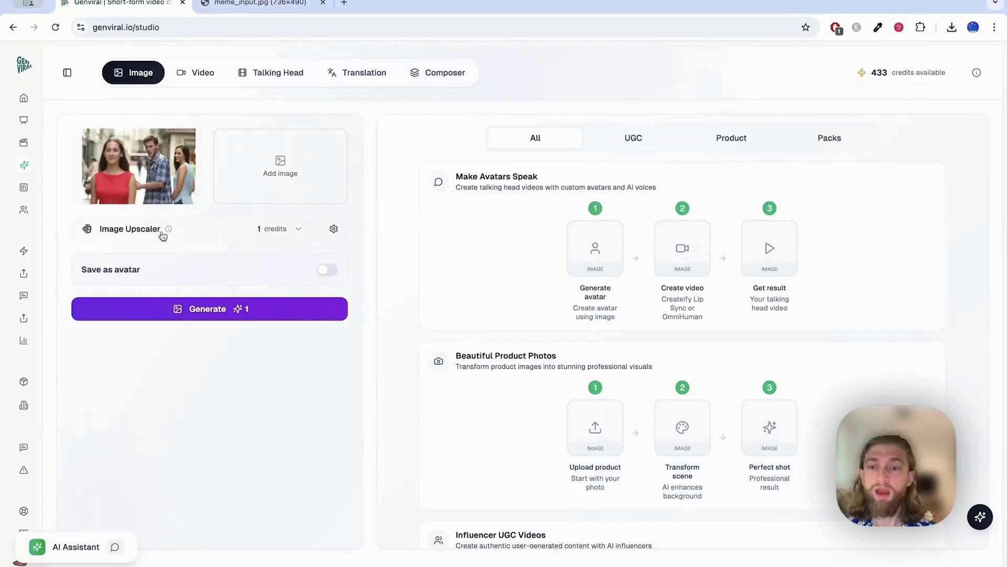
click(341, 238)
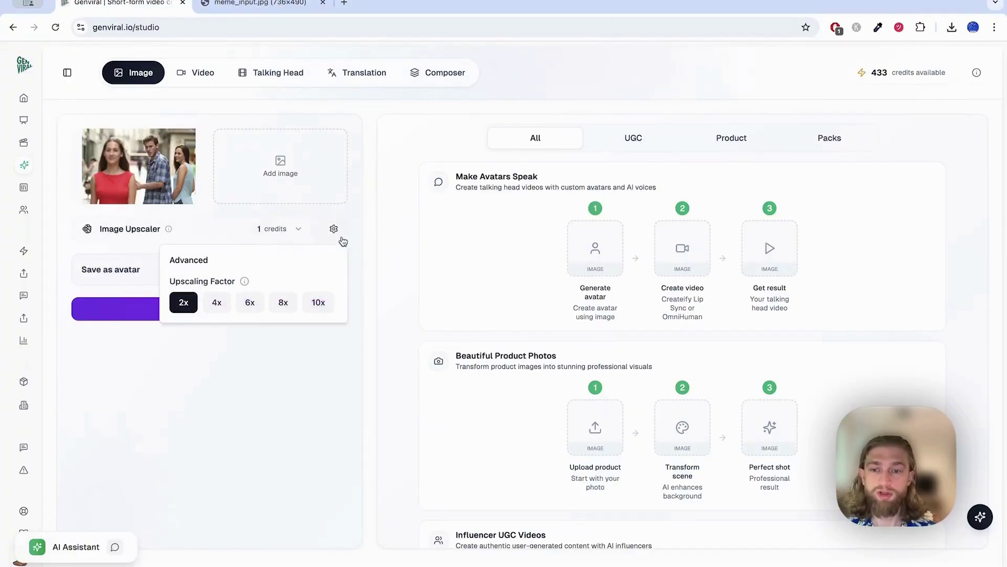
click(292, 347)
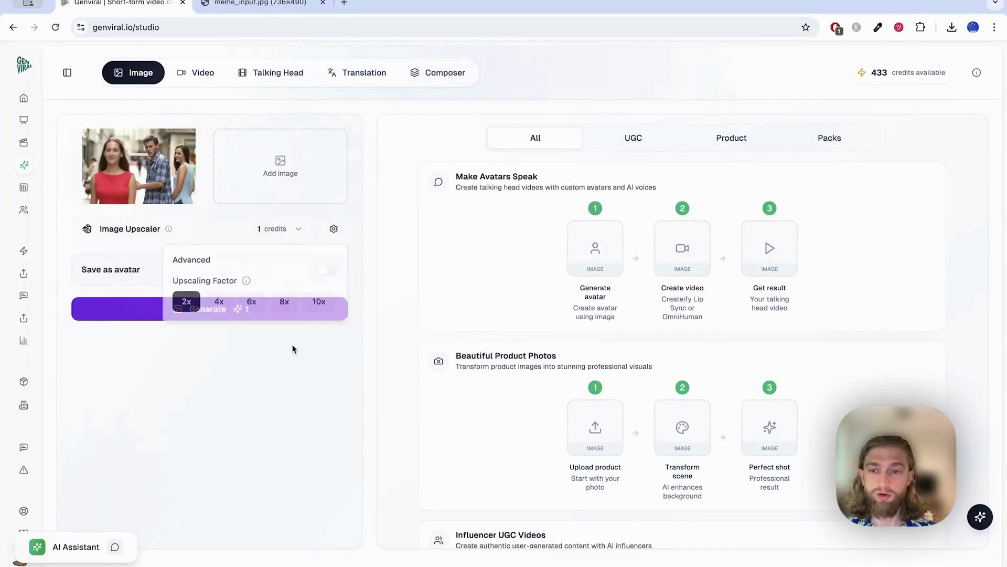
click(333, 230)
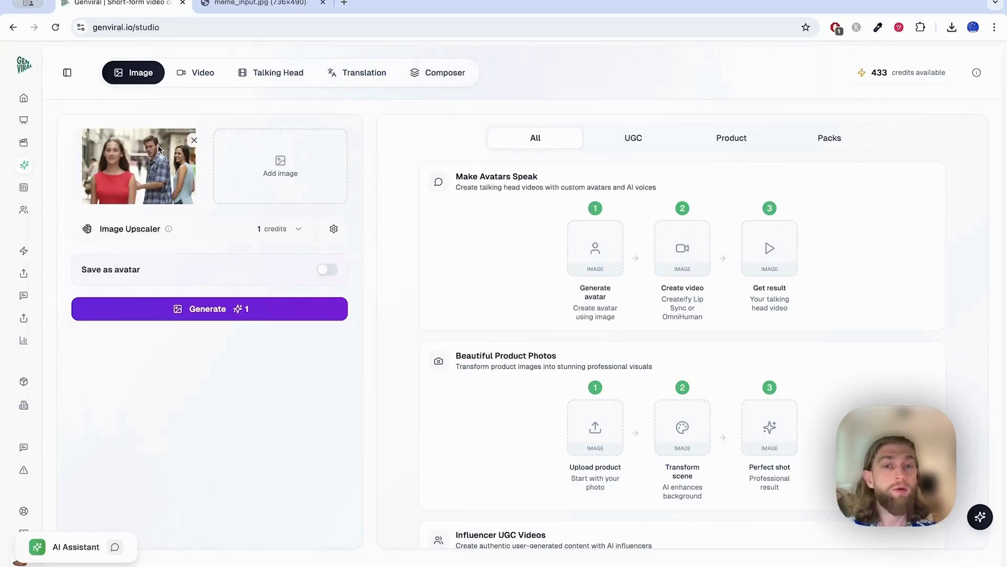
Step: Set the upscaling factor to 4x and start an upscale job
click(333, 229)
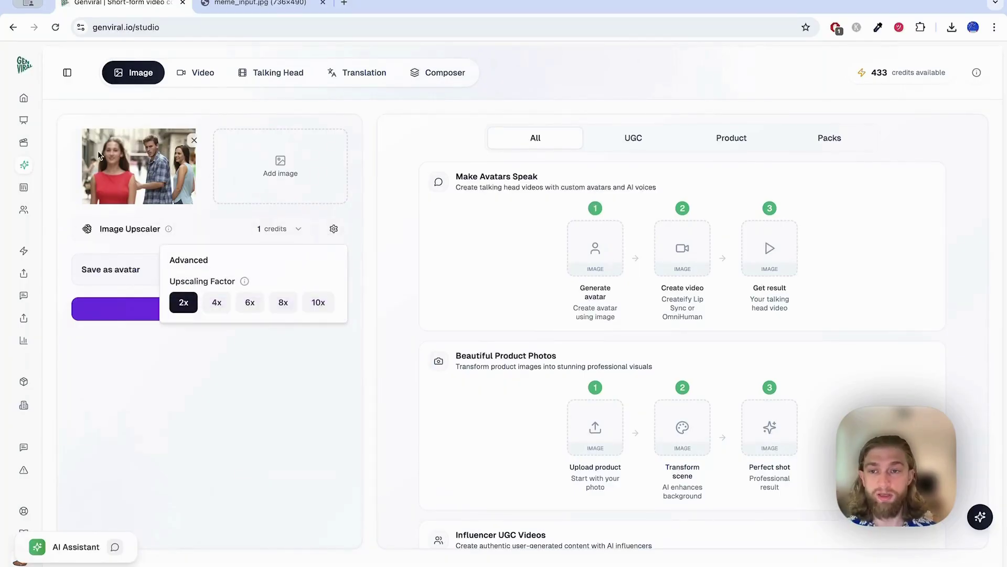
click(249, 302)
click(254, 380)
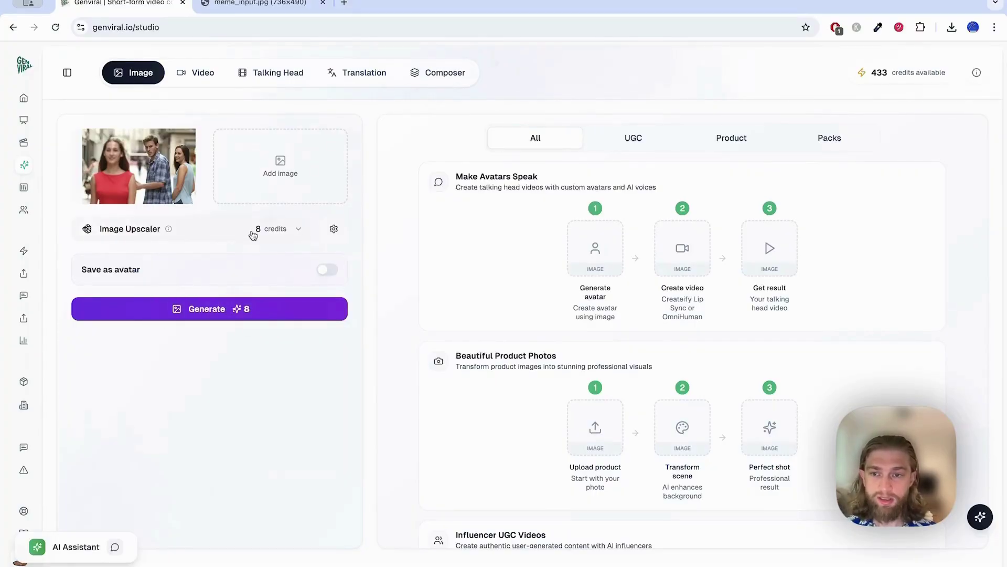
click(334, 229)
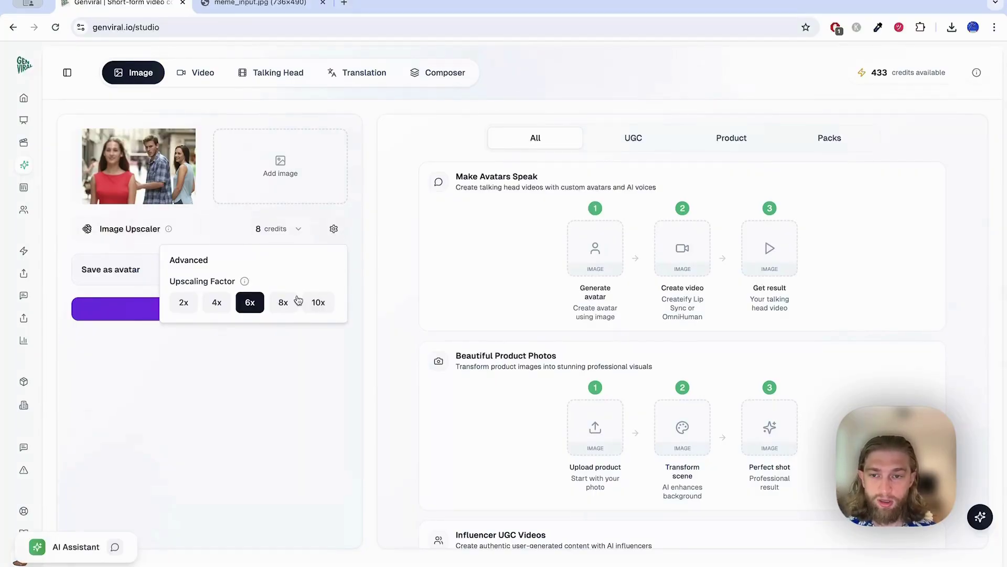
click(217, 302)
click(236, 383)
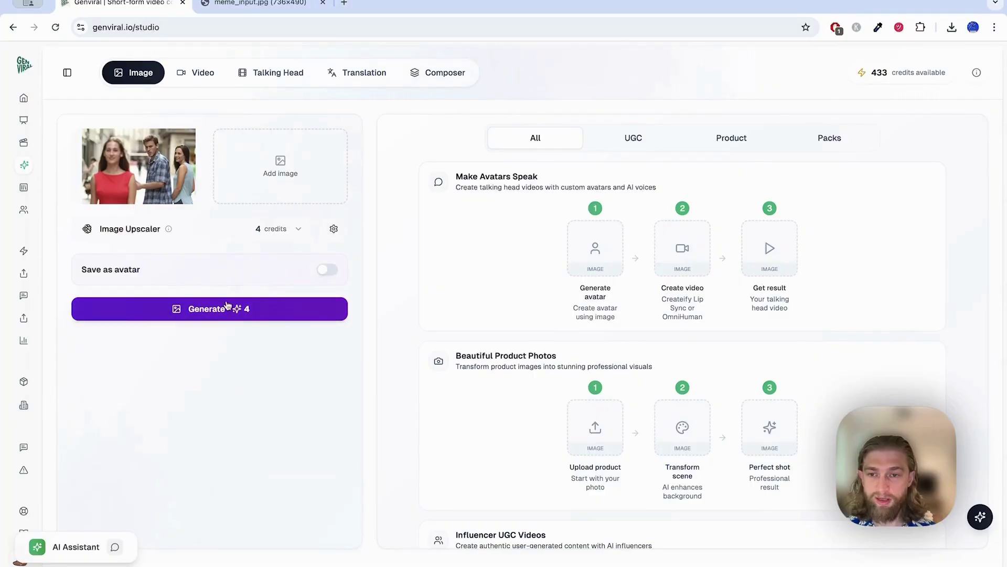
click(234, 309)
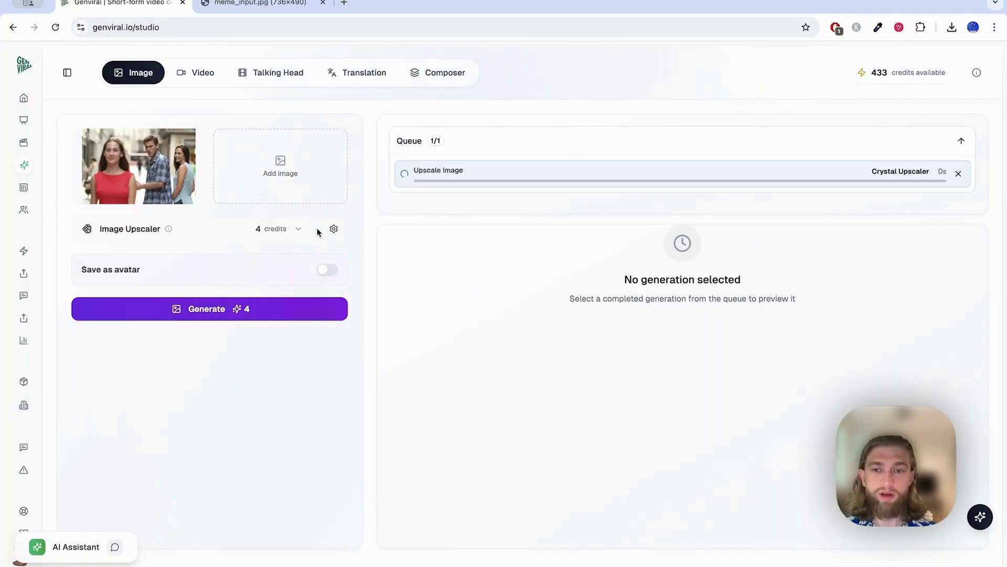
Step: Switch the upscaling factor to 2x and start a second upscale job
click(334, 229)
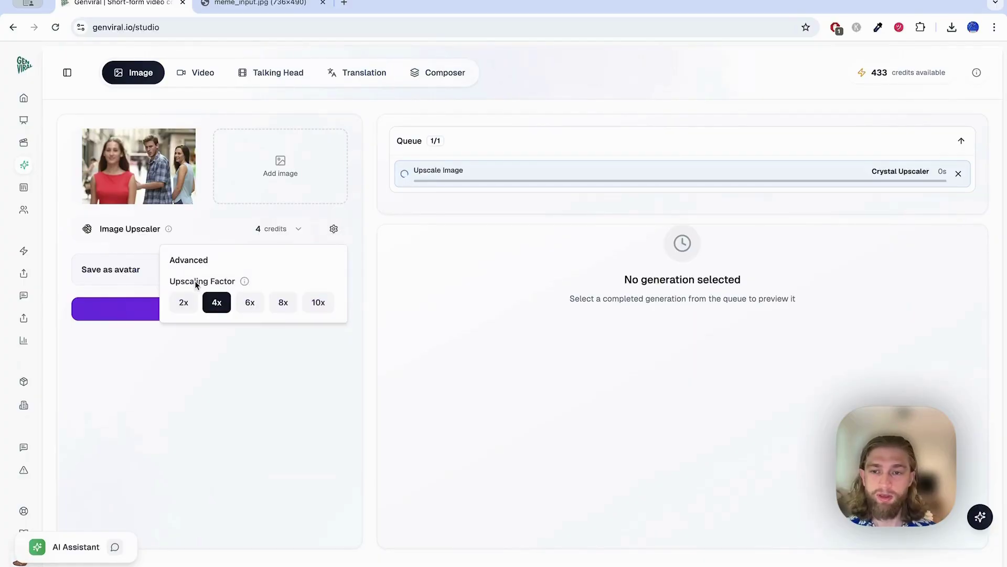
click(184, 303)
click(180, 346)
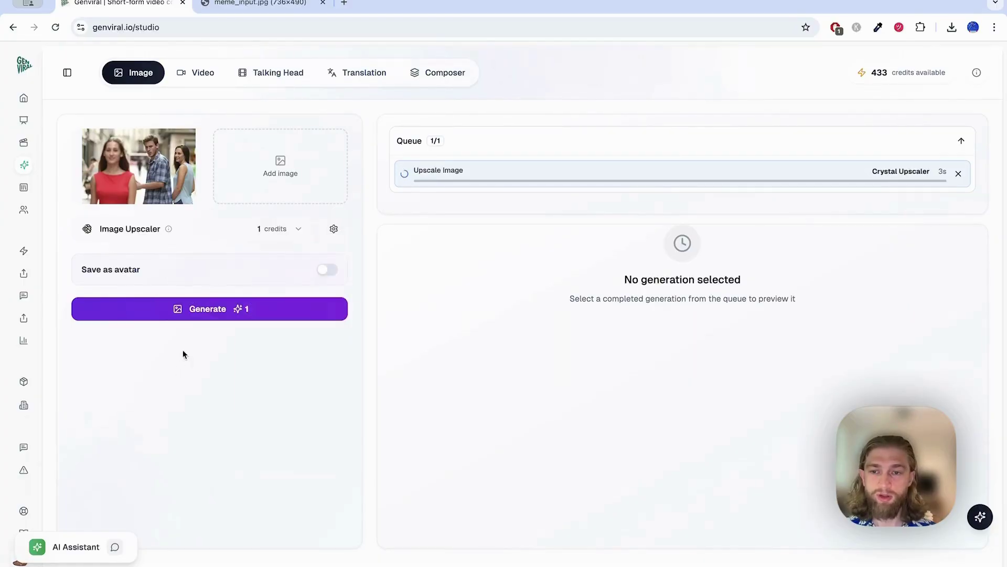
click(224, 310)
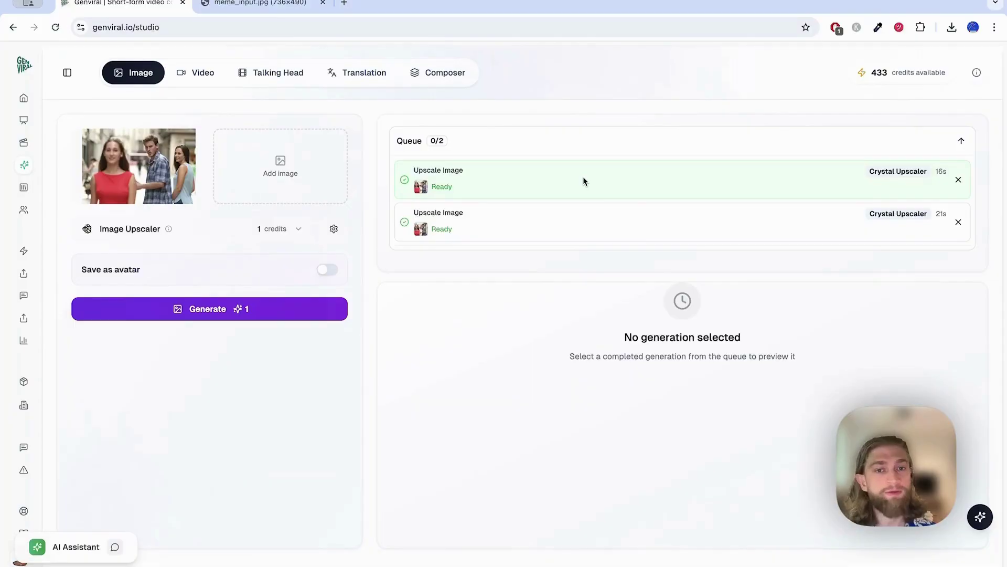
Step: Open the first upscale result full-screen and sweep the before/after slider across the man's face
click(583, 180)
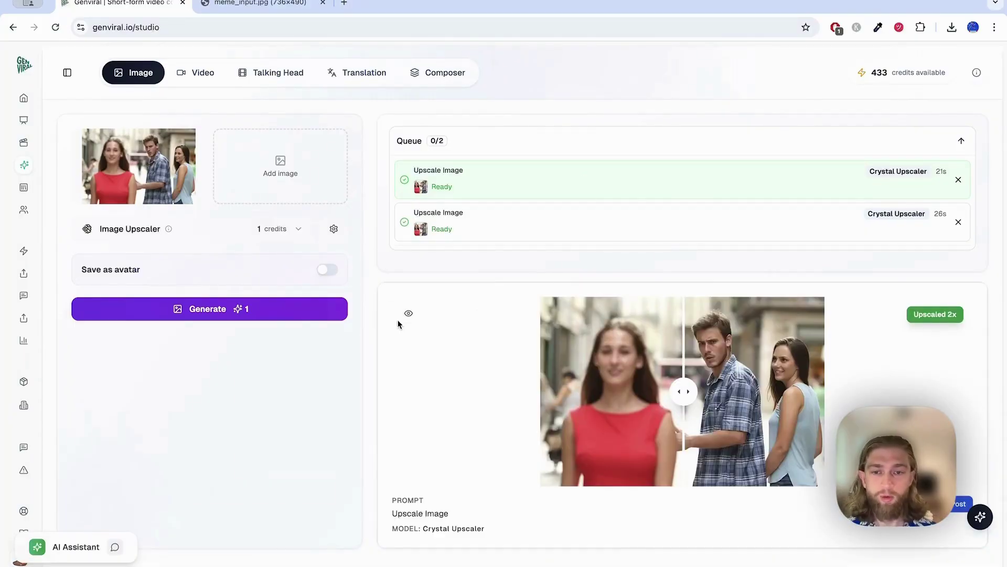
click(409, 313)
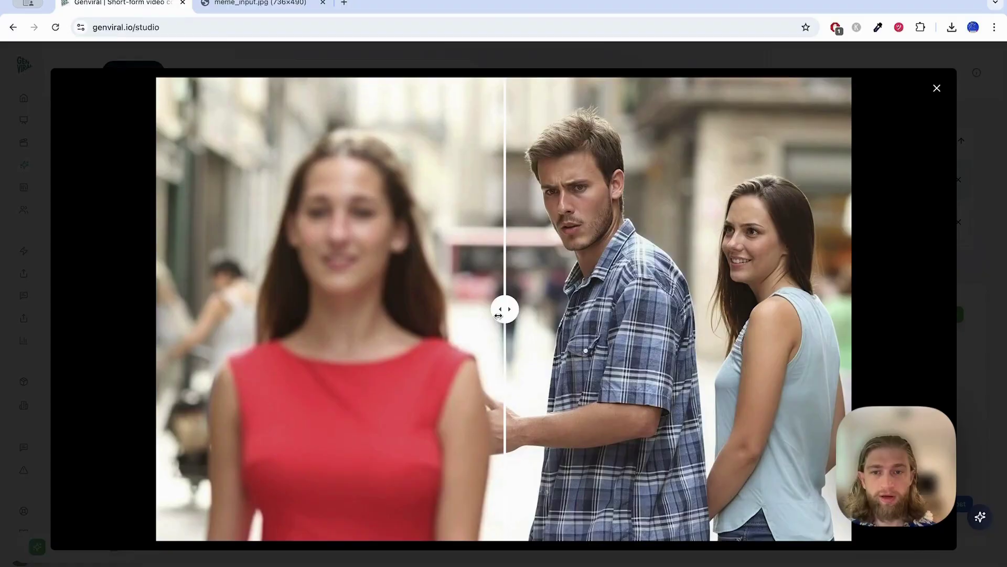
drag(508, 315, 349, 309)
drag(336, 272, 566, 309)
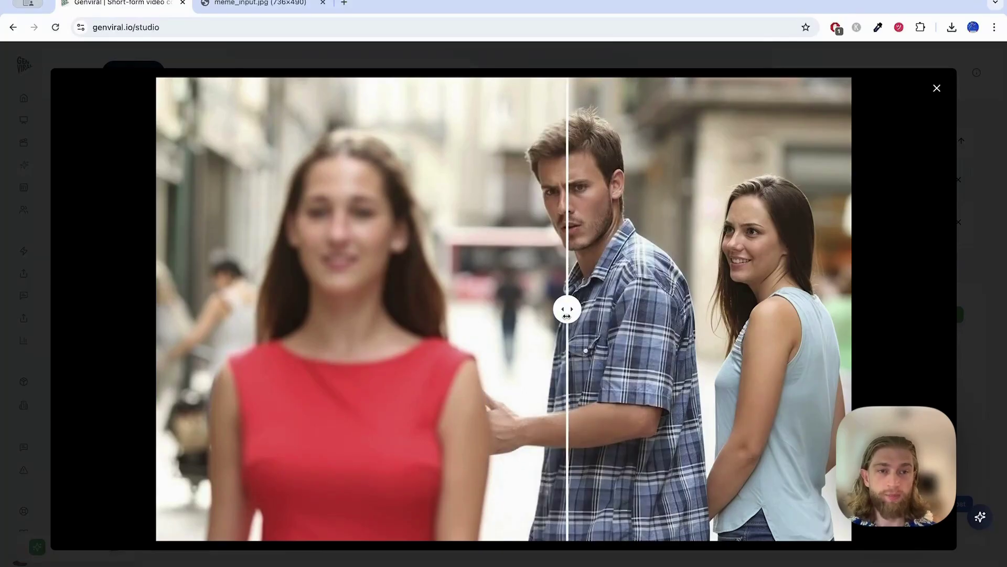
click(937, 88)
Step: Open the second upscale result full-screen and compare it with the before/after slider
click(567, 233)
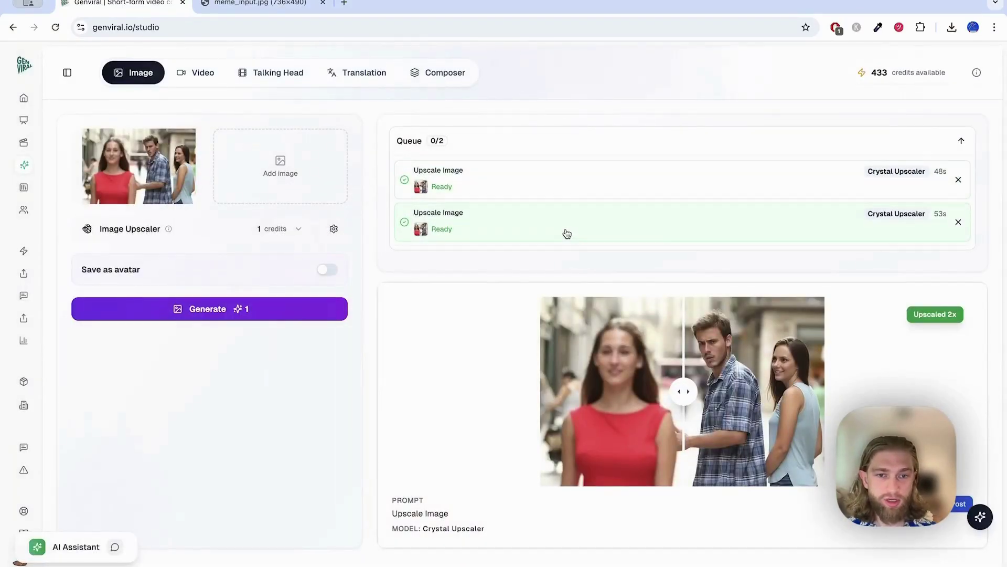
click(408, 313)
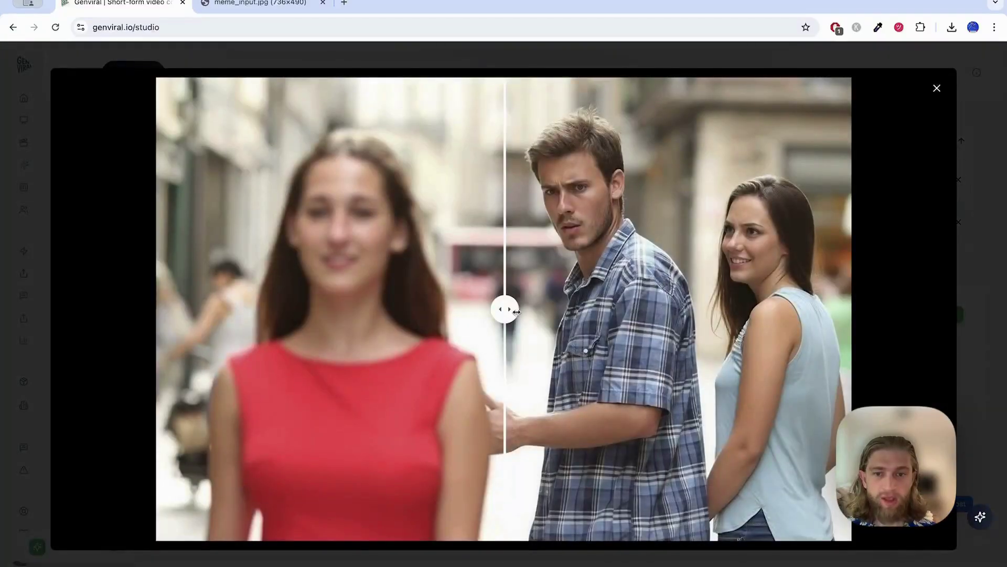
drag(501, 309, 565, 326)
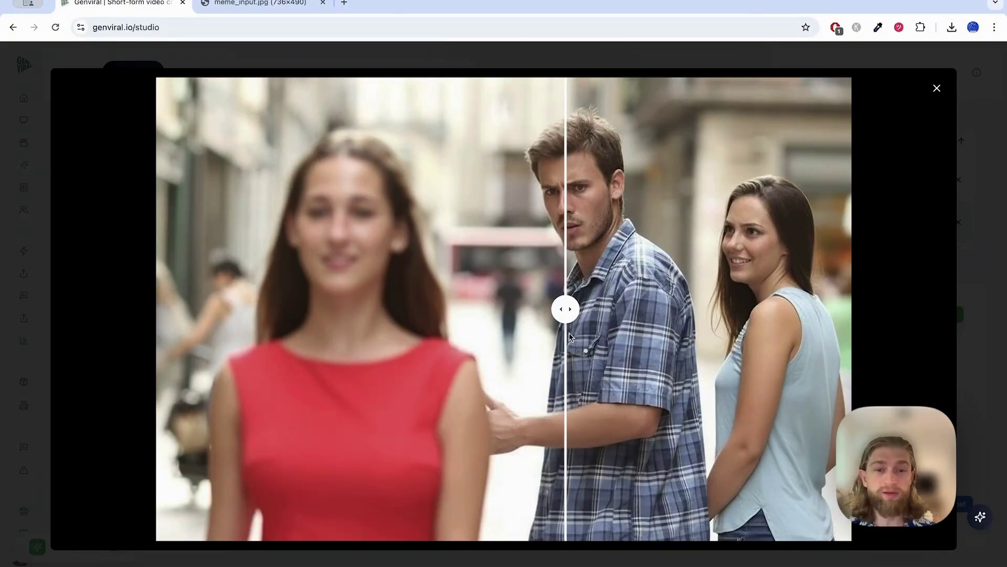
drag(566, 309, 505, 308)
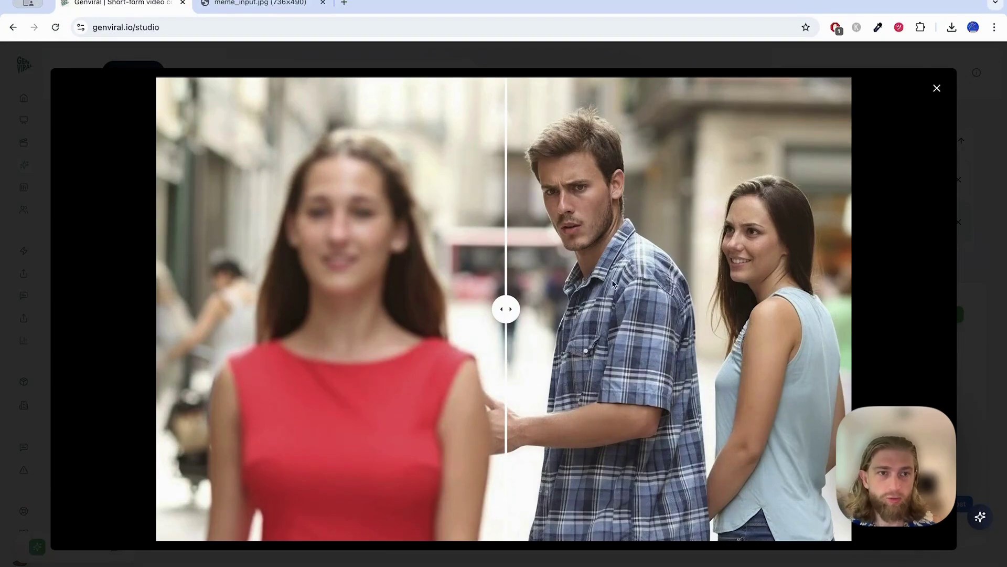
Step: Zoom the browser to 150% and compare original and upscaled at the larger size
click(991, 32)
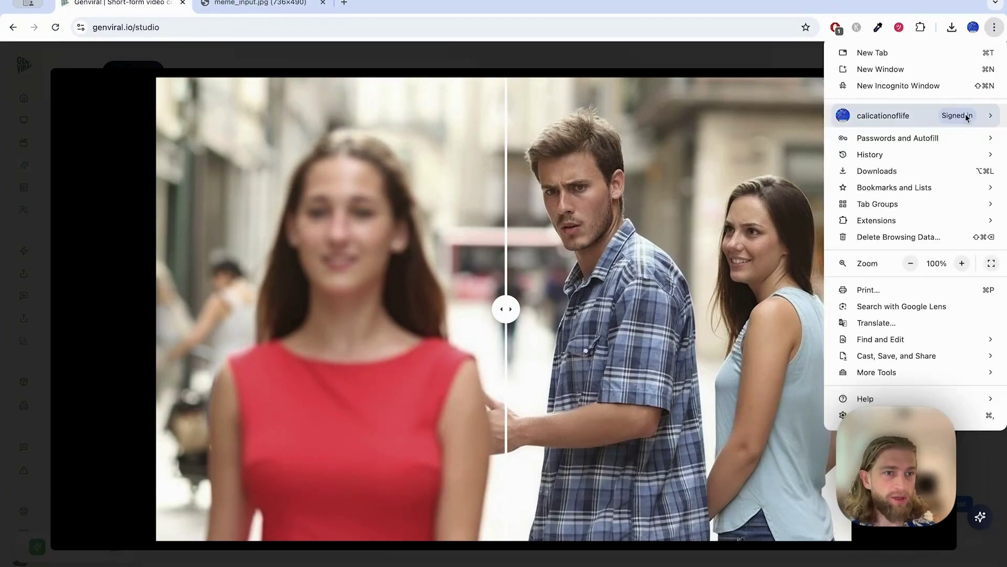
click(959, 266)
click(959, 266)
click(960, 265)
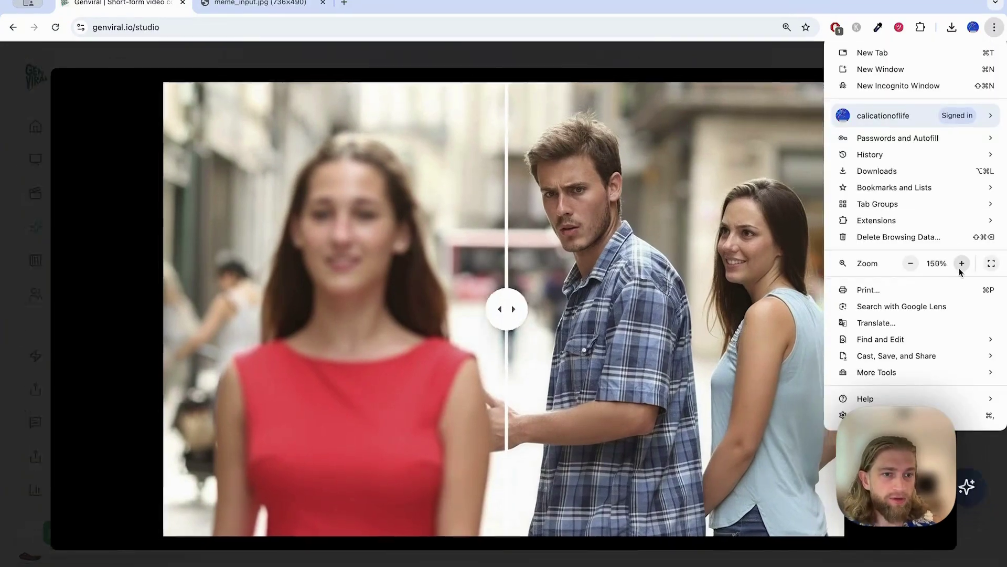
click(640, 382)
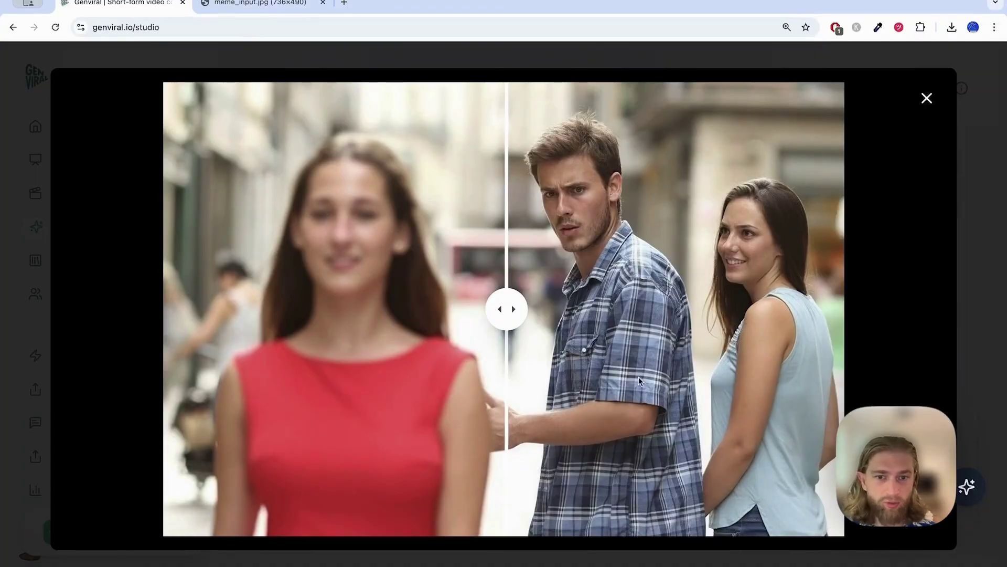
mouse_move(498, 310)
mouse_down()
mouse_move(582, 308)
mouse_move(492, 315)
mouse_up()
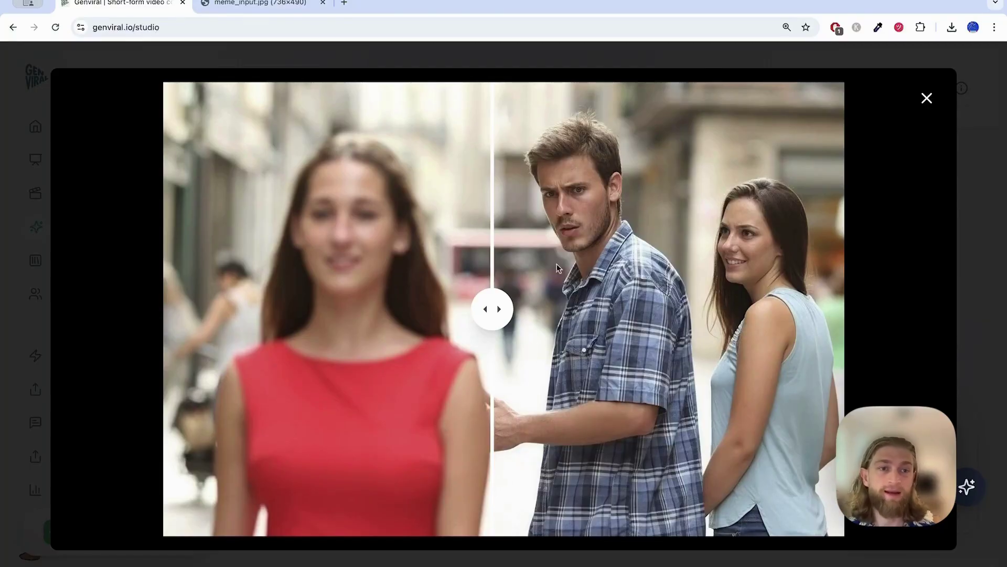
Step: Close the comparison and reset browser zoom to 100%
click(927, 99)
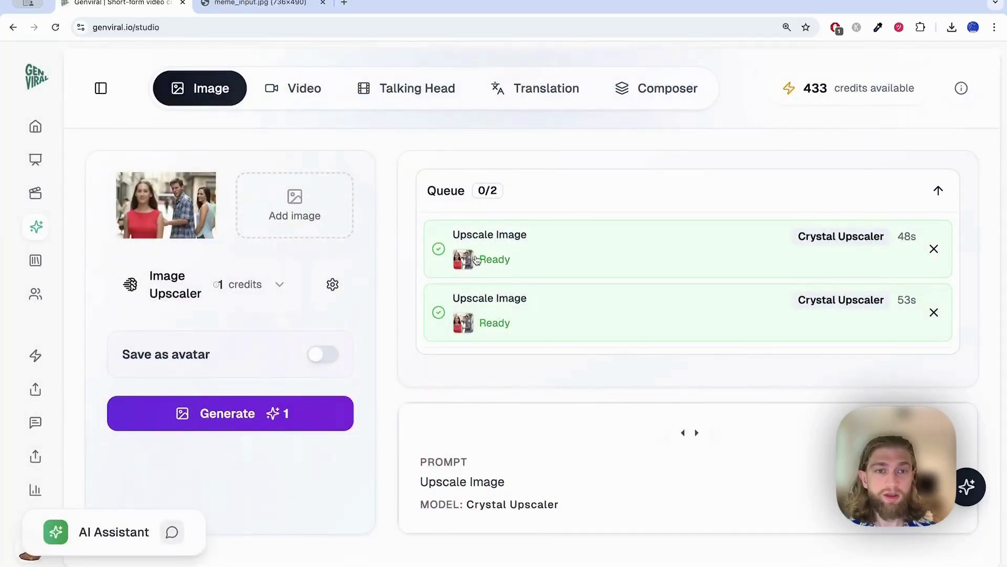
click(994, 27)
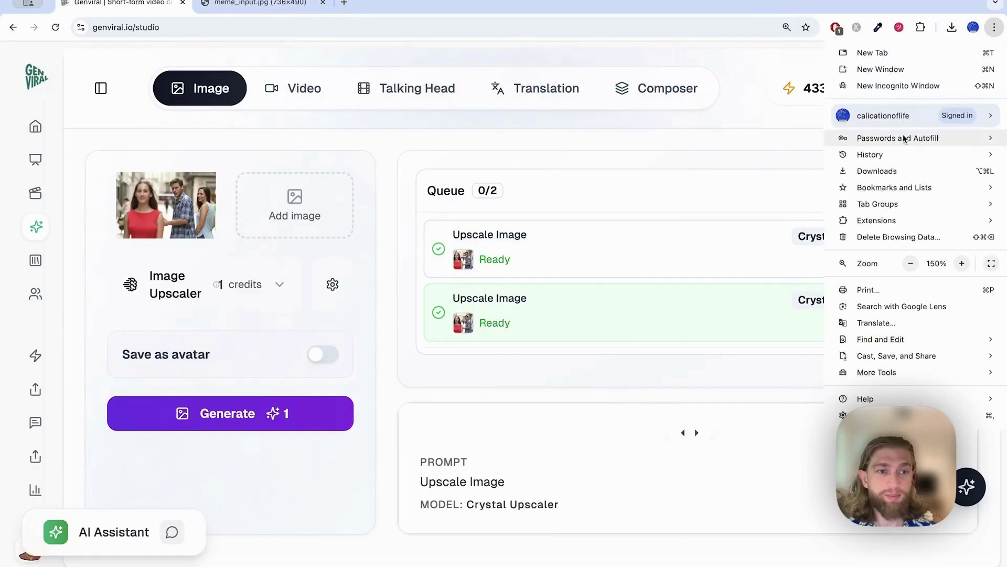
click(911, 262)
click(911, 263)
click(911, 263)
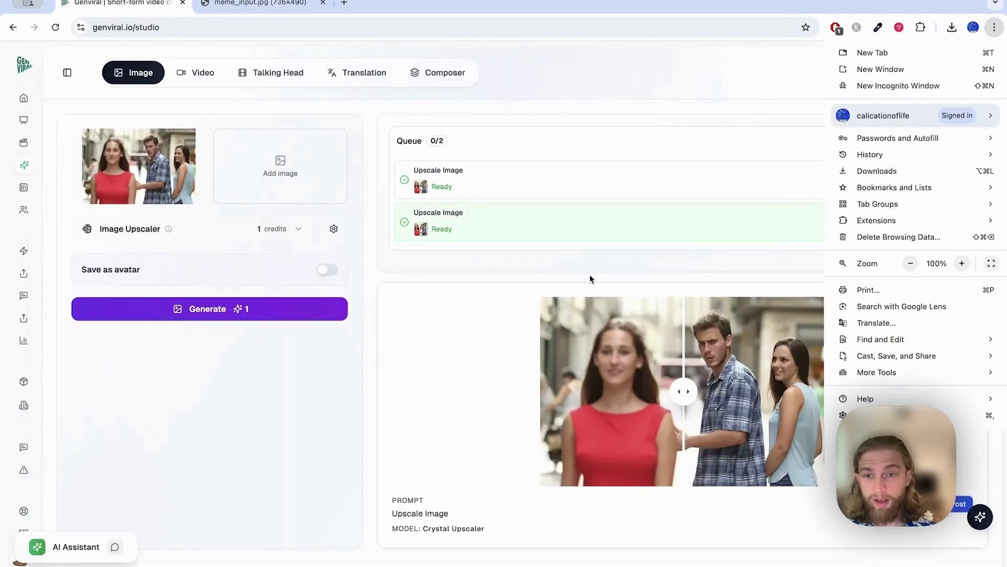
click(385, 268)
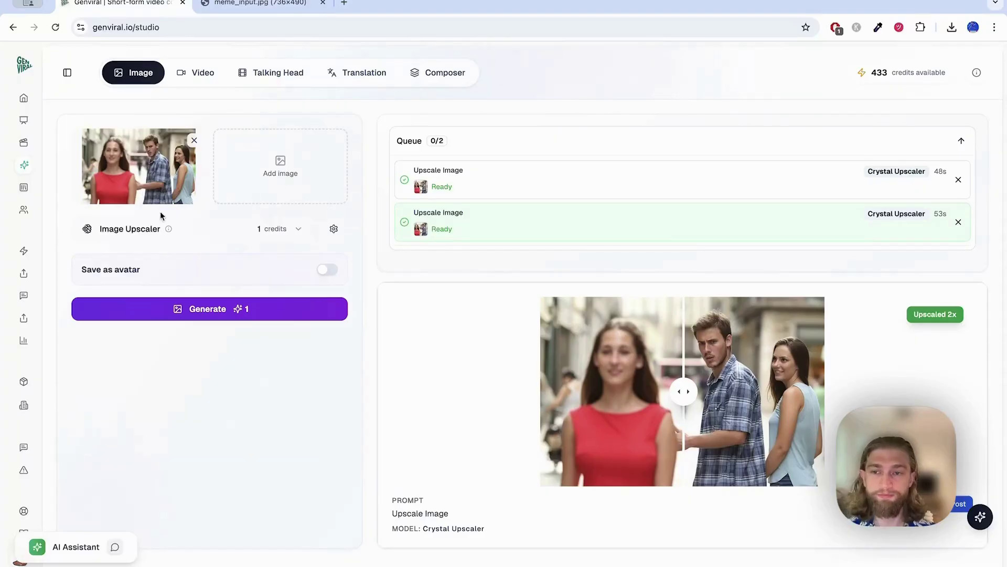
click(184, 233)
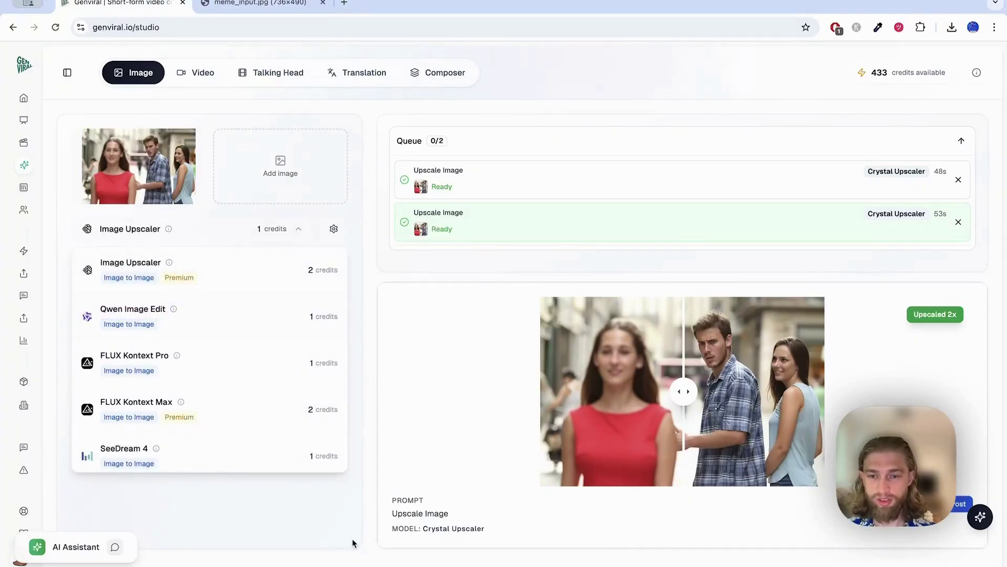
click(270, 232)
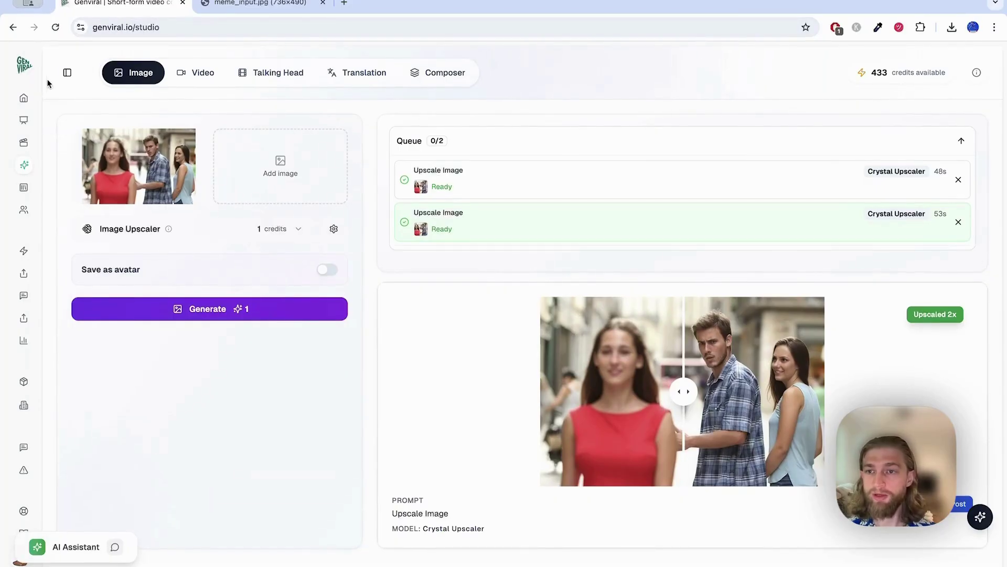
click(67, 72)
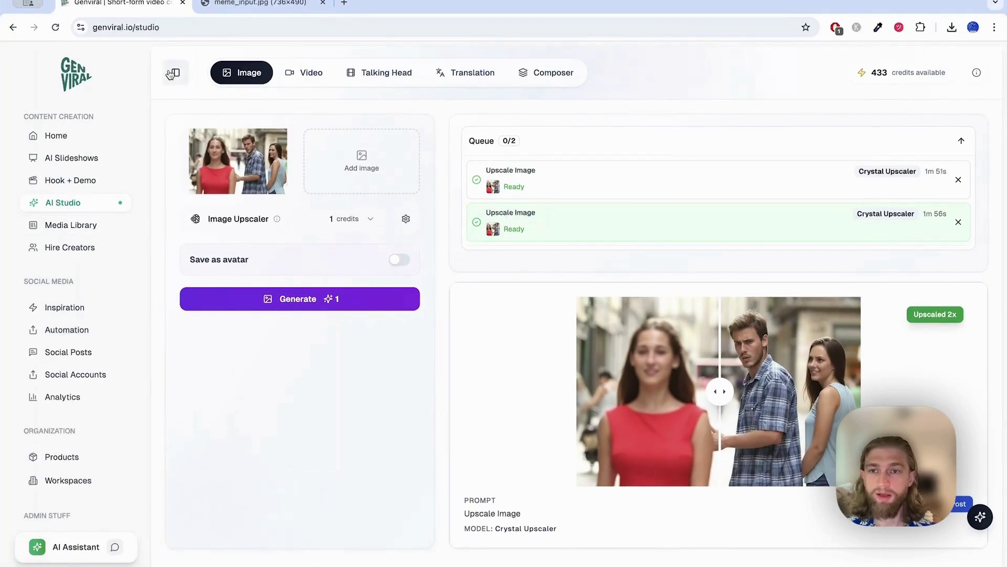
click(175, 74)
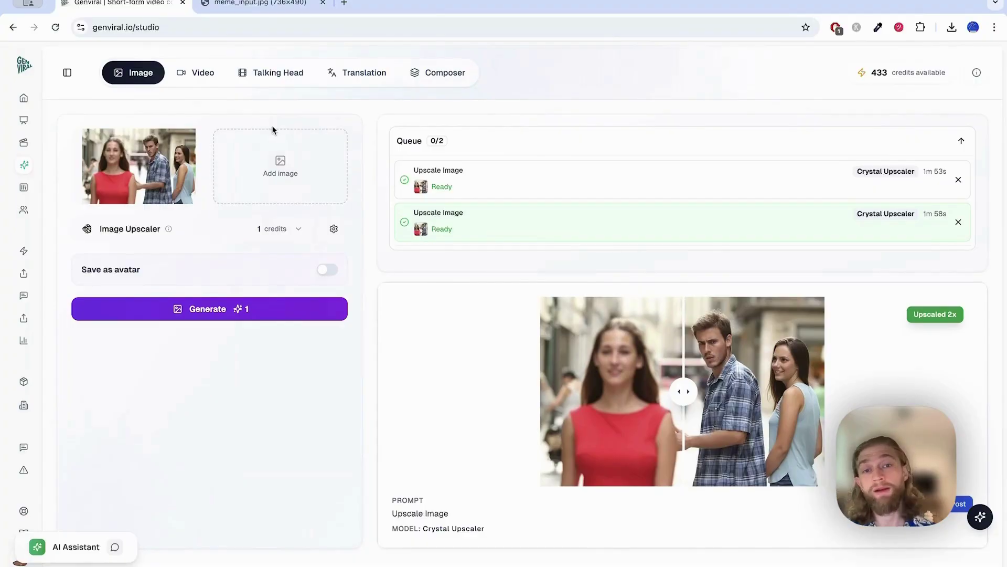